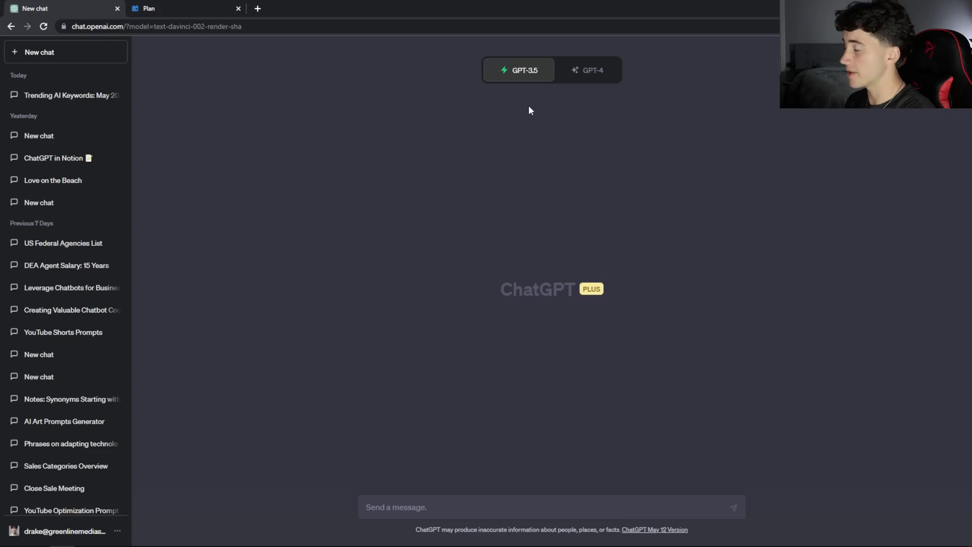
Select GPT-4 as the chat model.
{"action": "left_click", "coordinate": [587, 70]}
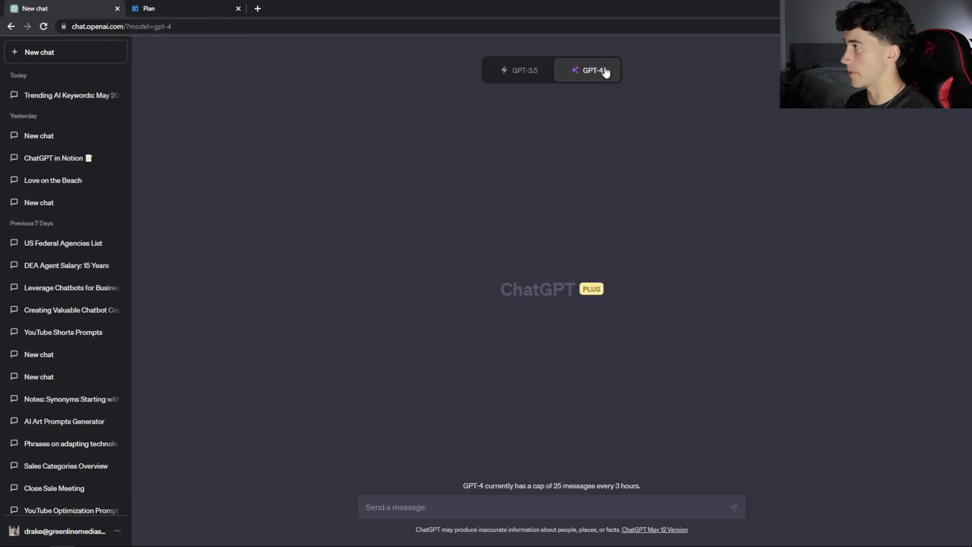
{"action": "left_click", "coordinate": [509, 74]}
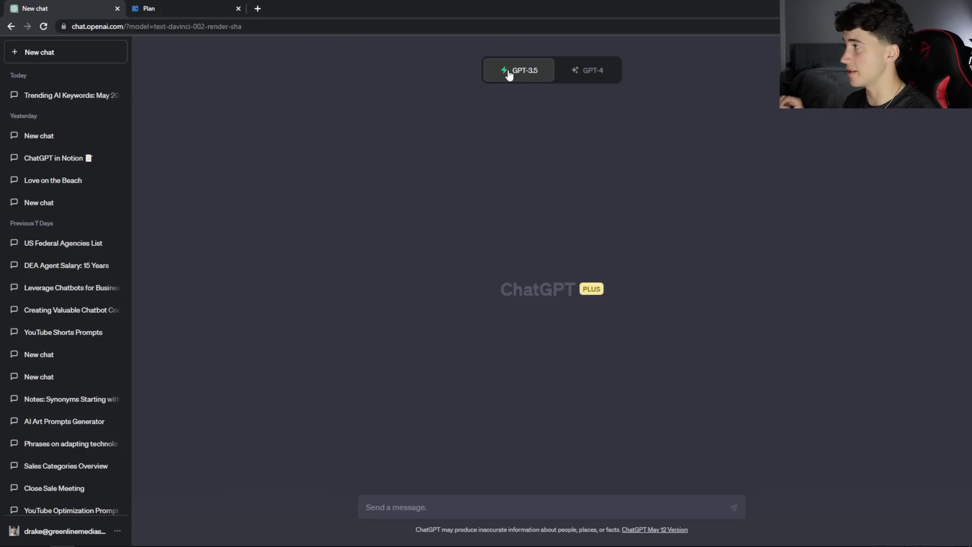
{"action": "left_click", "coordinate": [572, 73]}
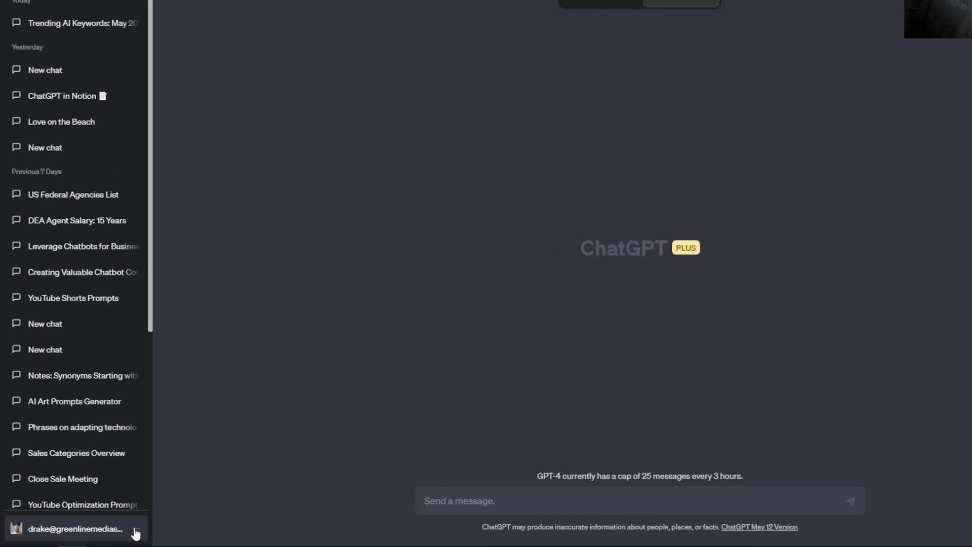
Enable the Web browsing and Plugins beta features, then set GPT-4 to Browsing mode.
{"action": "left_click", "coordinate": [136, 532]}
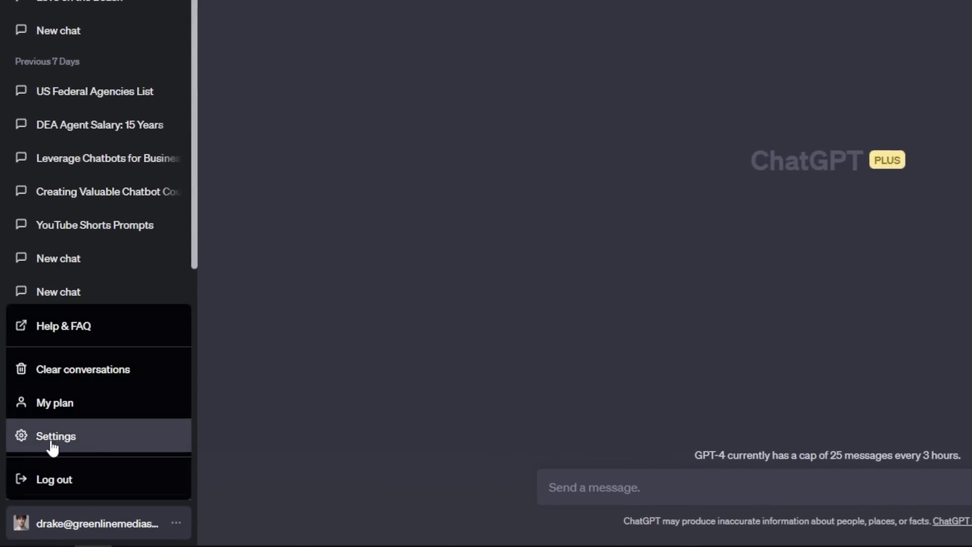
{"action": "left_click", "coordinate": [87, 439]}
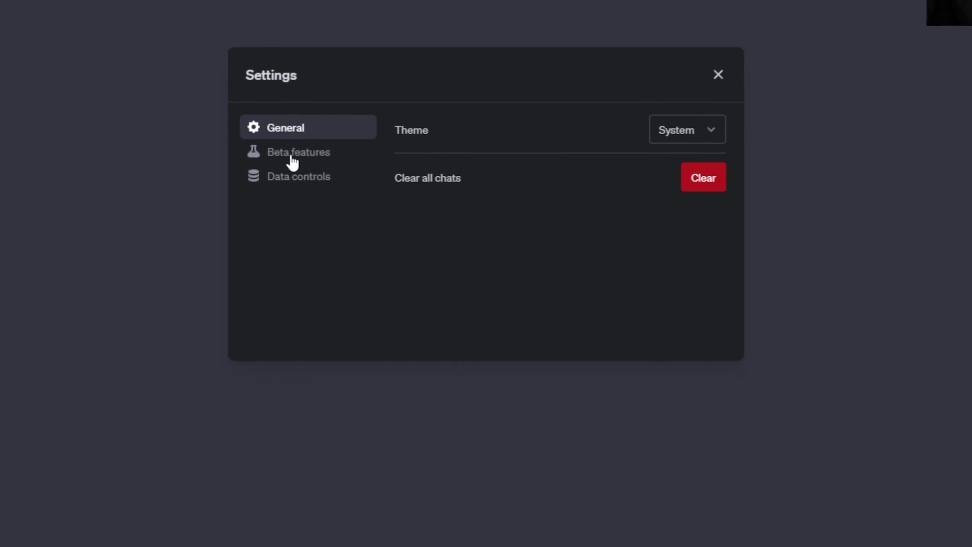
{"action": "left_click", "coordinate": [309, 161]}
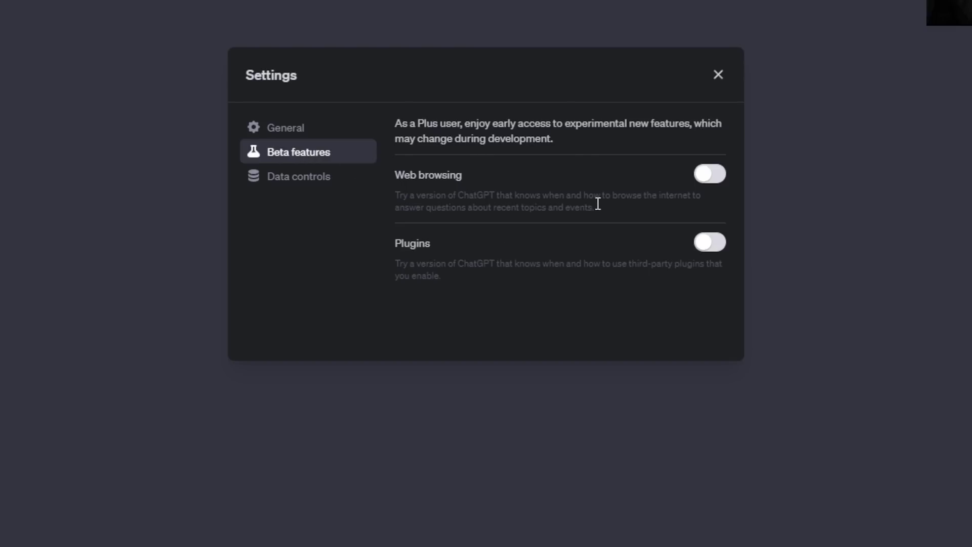
{"action": "left_click", "coordinate": [702, 179]}
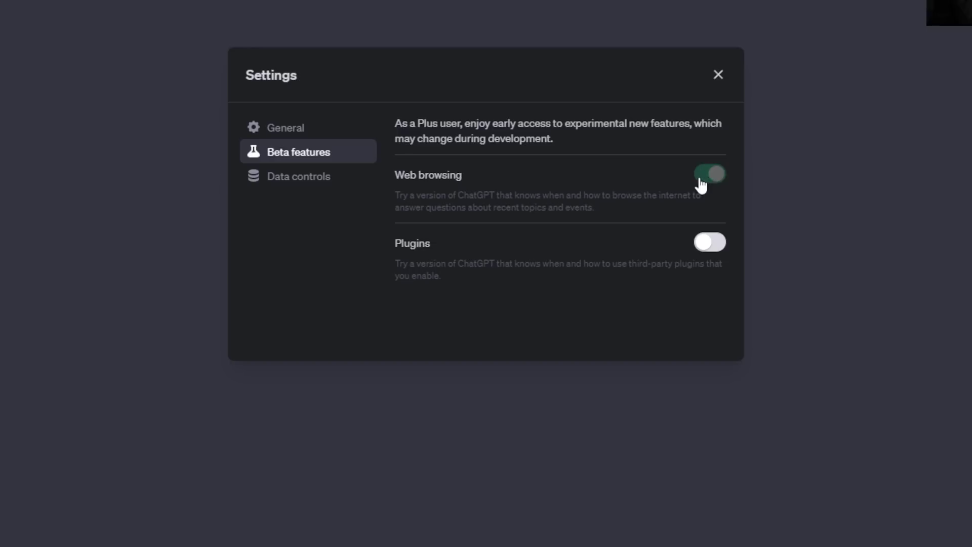
{"action": "left_click", "coordinate": [703, 248]}
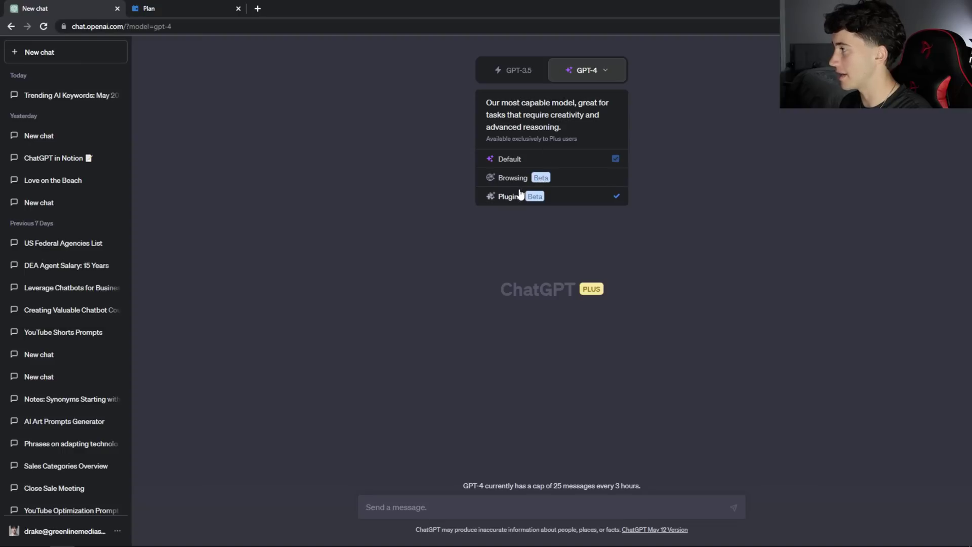
{"action": "left_click", "coordinate": [585, 182]}
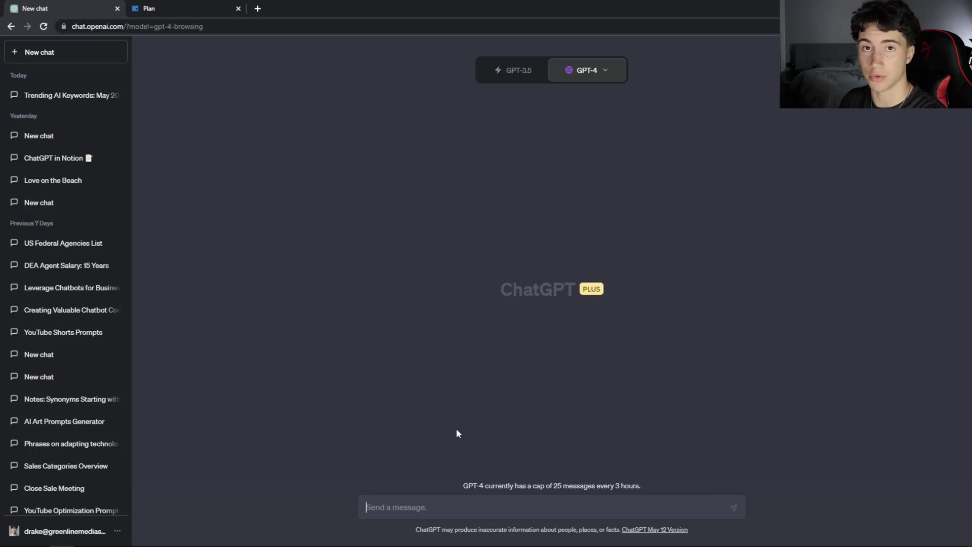
{"action": "type", "text": "I want you to help me perform a couple of tasks.  First, analyze this webpage: [Website URL]  Second, create a checklist of SEO tasks that I should do to improve my organic reach on google."}
{"action": "left_click", "coordinate": [519, 484]}
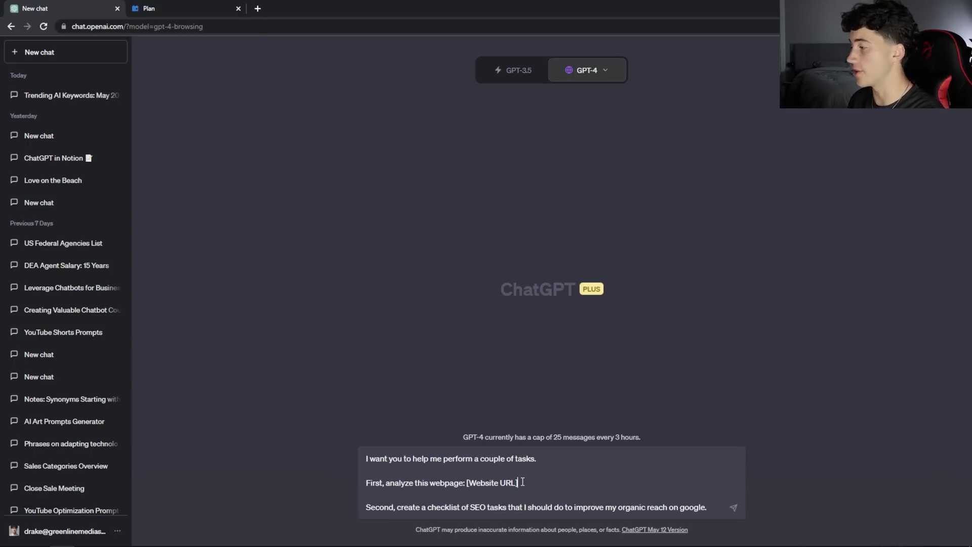
{"action": "left_click_drag", "start_coordinate": [522, 481], "coordinate": [477, 484]}
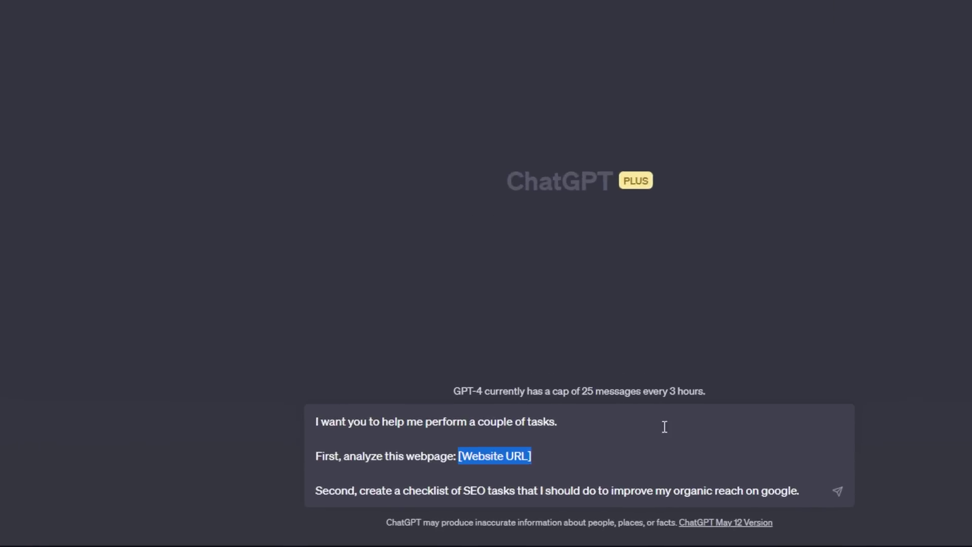
{"action": "type", "text": "https://www.nike.com/"}
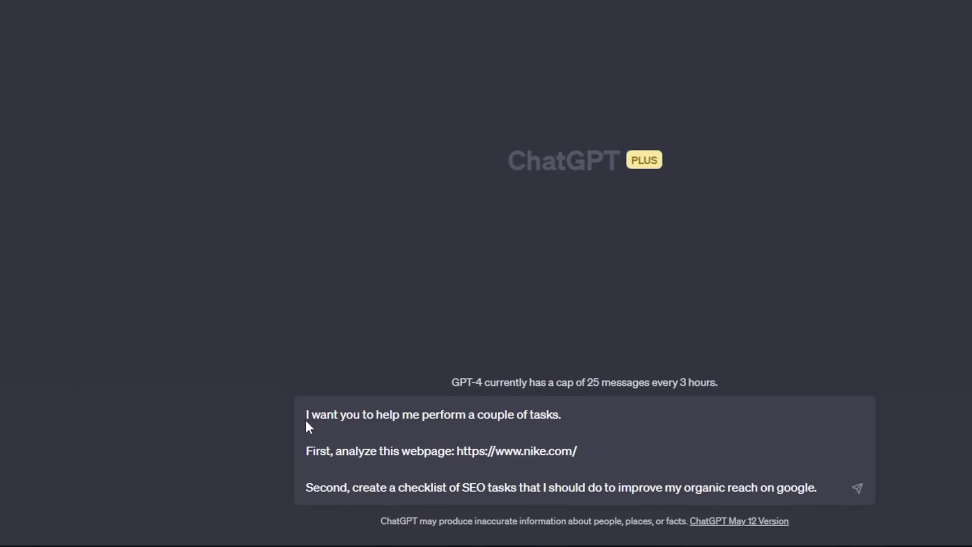
Review the prompt and append 'for this webpage' to the end of the Google line.
{"action": "left_click_drag", "start_coordinate": [306, 423], "coordinate": [567, 421]}
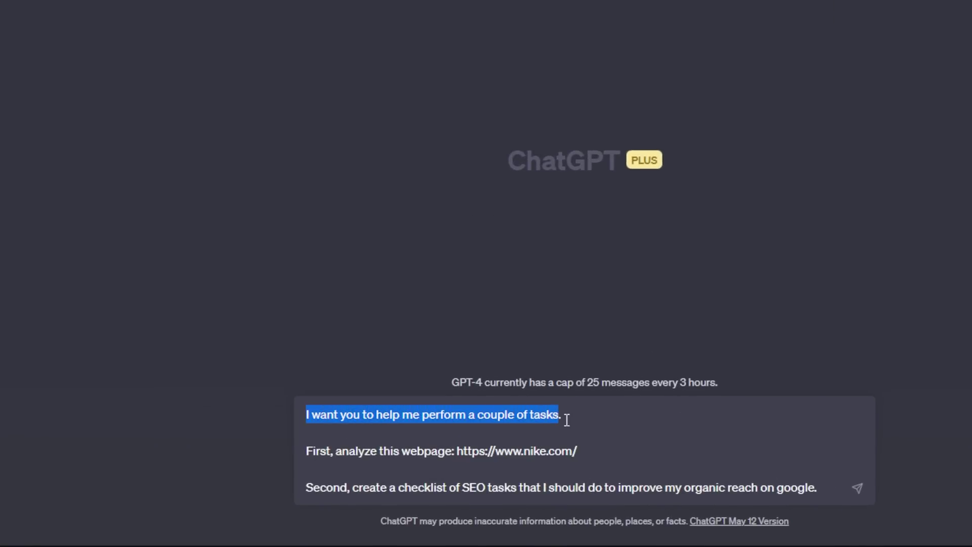
{"action": "left_click", "coordinate": [572, 416]}
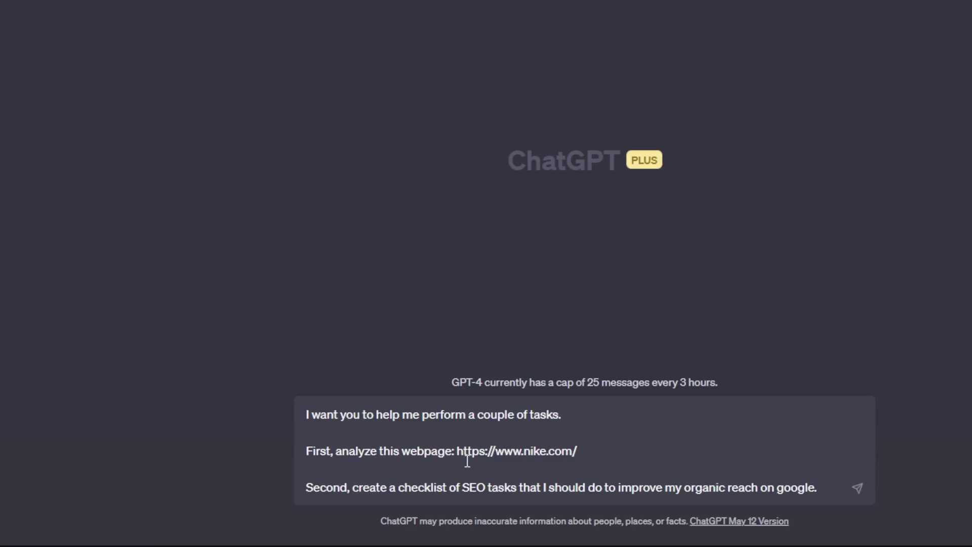
{"action": "left_click_drag", "start_coordinate": [460, 449], "coordinate": [584, 452]}
{"action": "left_click", "coordinate": [613, 453]}
{"action": "left_click", "coordinate": [818, 488]}
{"action": "type", "text": "for this webpage"}
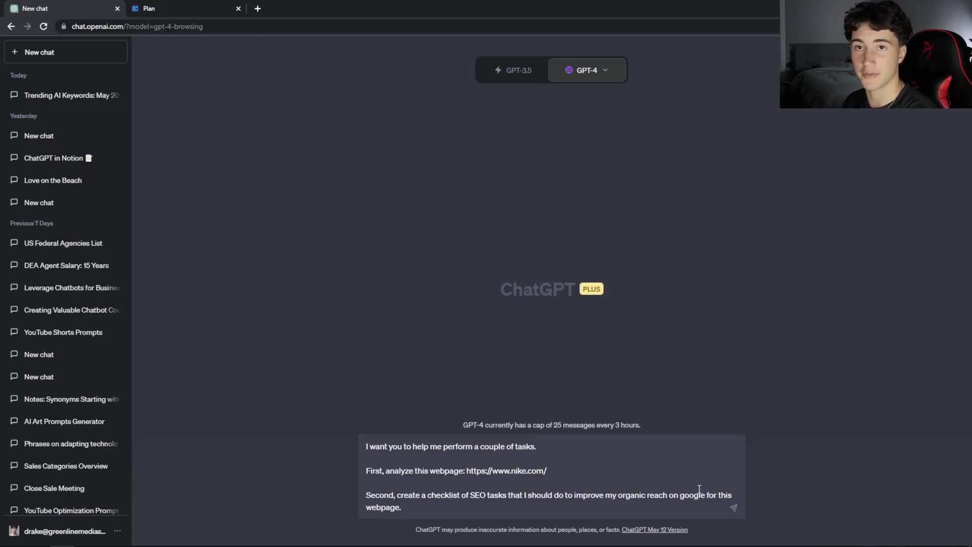
Send the SEO prompt, expand the browsing details, and open the Nike link in a new tab.
{"action": "left_click", "coordinate": [734, 509]}
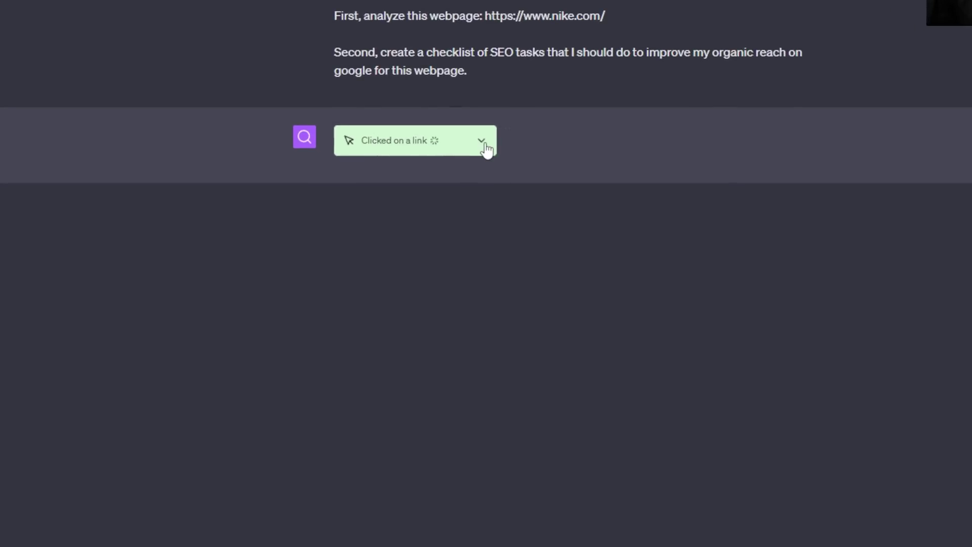
{"action": "left_click", "coordinate": [481, 144]}
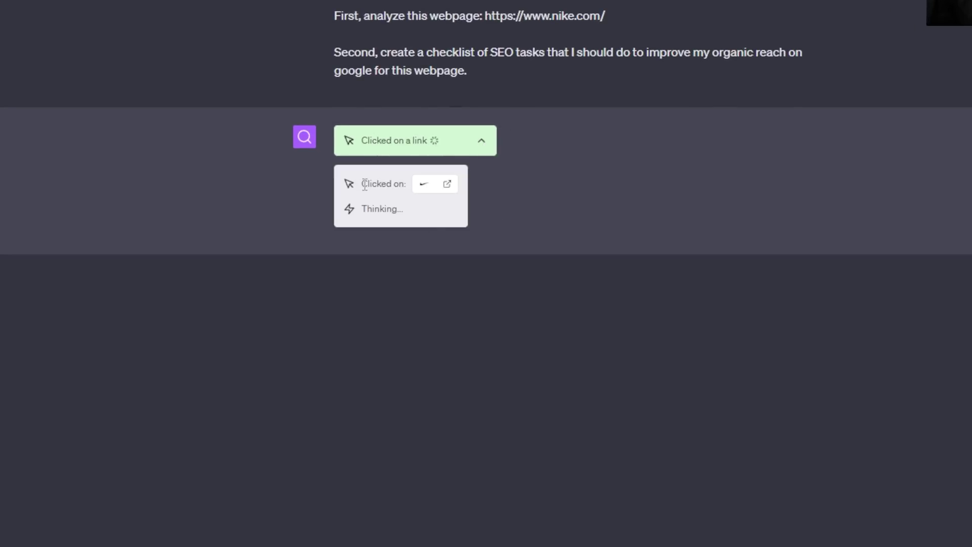
{"action": "left_click_drag", "start_coordinate": [365, 184], "coordinate": [425, 202]}
{"action": "left_click", "coordinate": [430, 208]}
{"action": "right_click", "coordinate": [429, 192]}
{"action": "left_click", "coordinate": [485, 196]}
Scroll through the Nike homepage, then switch back to the ChatGPT chat.
{"action": "left_click", "coordinate": [183, 11]}
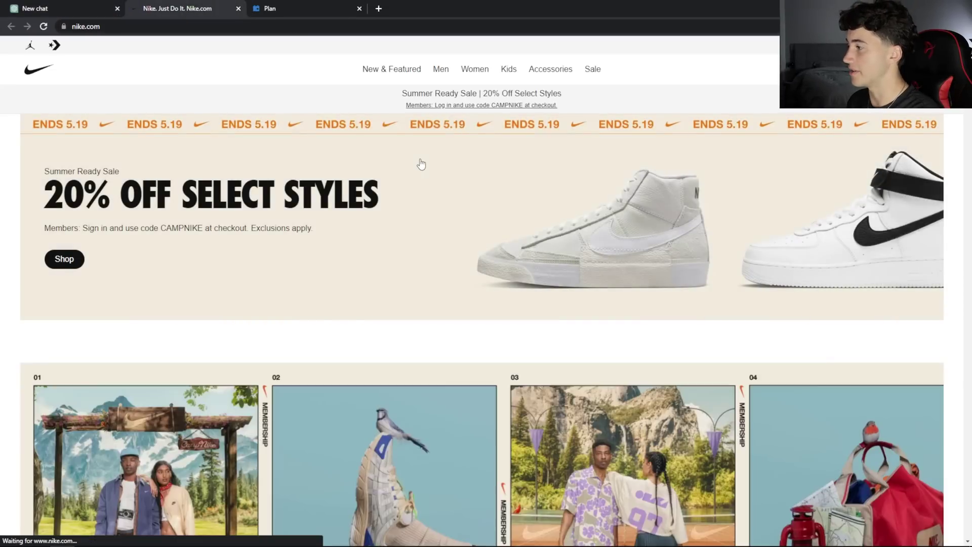
{"action": "scroll", "coordinate": [421, 163], "scroll_direction": "down", "scroll_amount": 12}
{"action": "scroll", "coordinate": [418, 161], "scroll_direction": "up", "scroll_amount": 5}
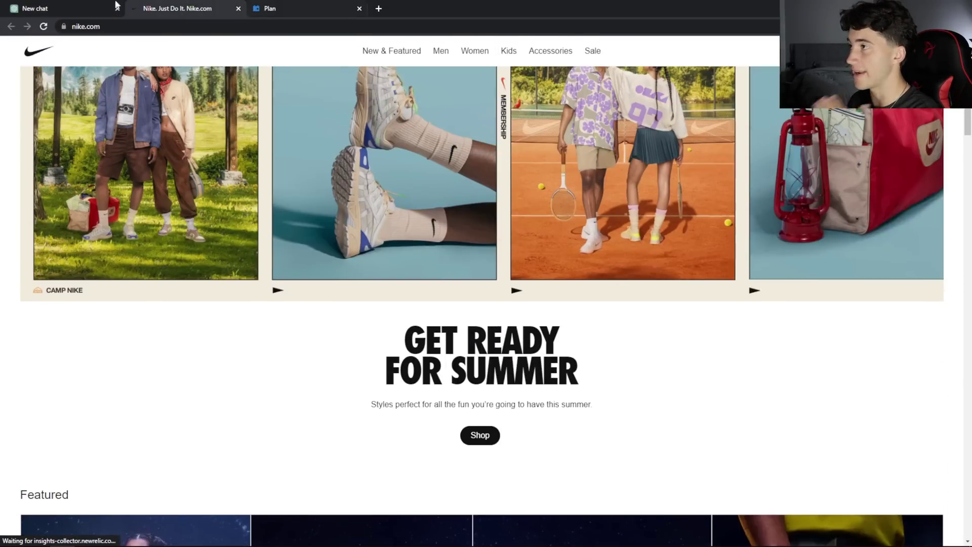
{"action": "left_click", "coordinate": [96, 8]}
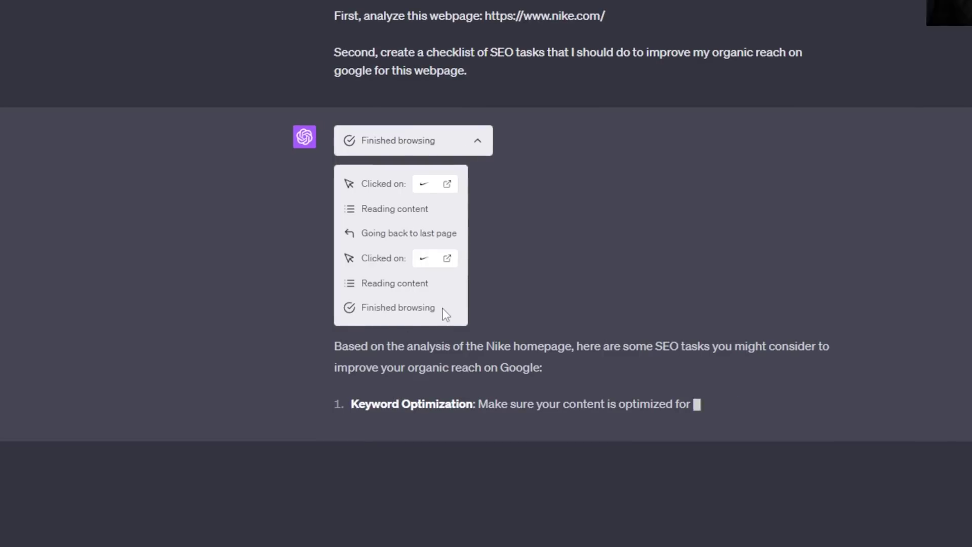
Read through the Nike SEO checklist as it finishes streaming.
{"action": "left_click_drag", "start_coordinate": [443, 308], "coordinate": [387, 278]}
{"action": "left_click", "coordinate": [412, 349]}
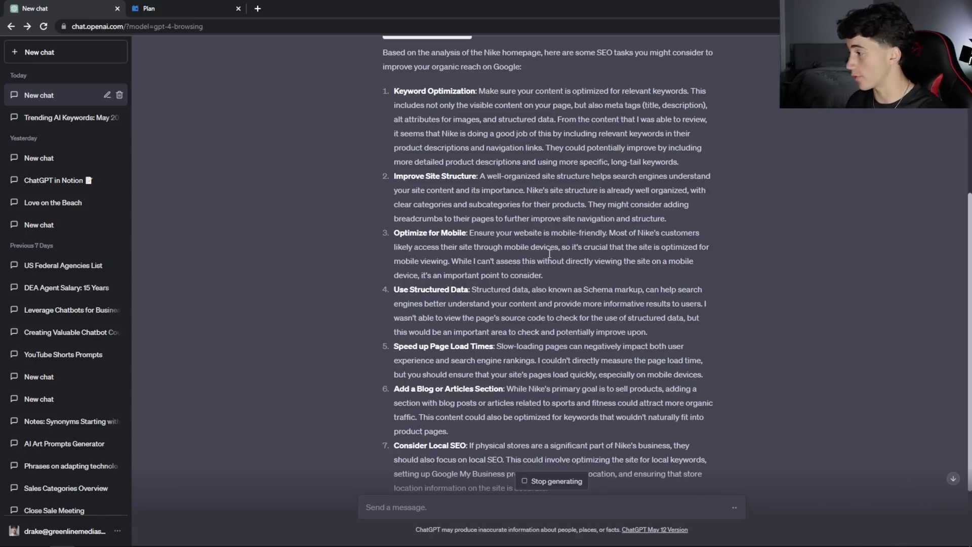
{"action": "scroll", "coordinate": [558, 284], "scroll_direction": "down", "scroll_amount": 3}
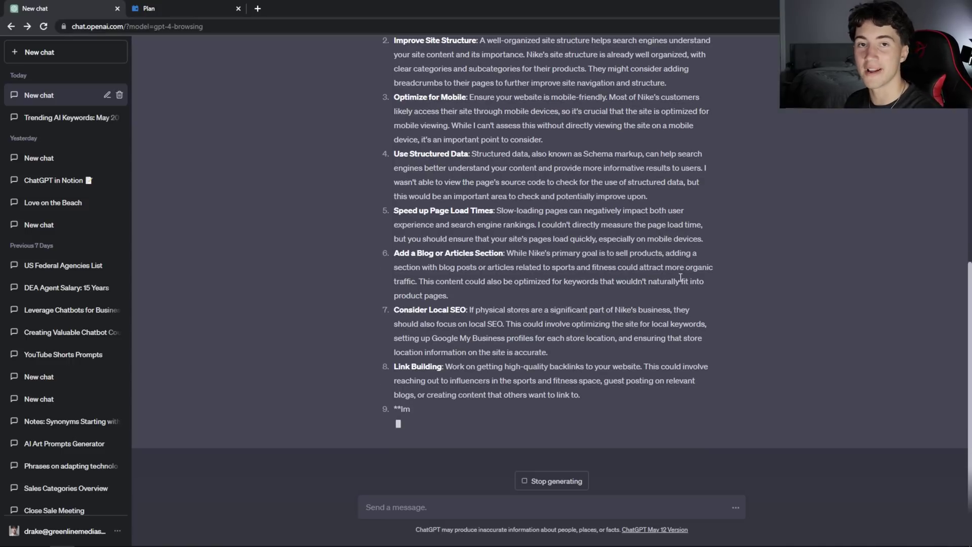
{"action": "scroll", "coordinate": [695, 308], "scroll_direction": "up", "scroll_amount": 5}
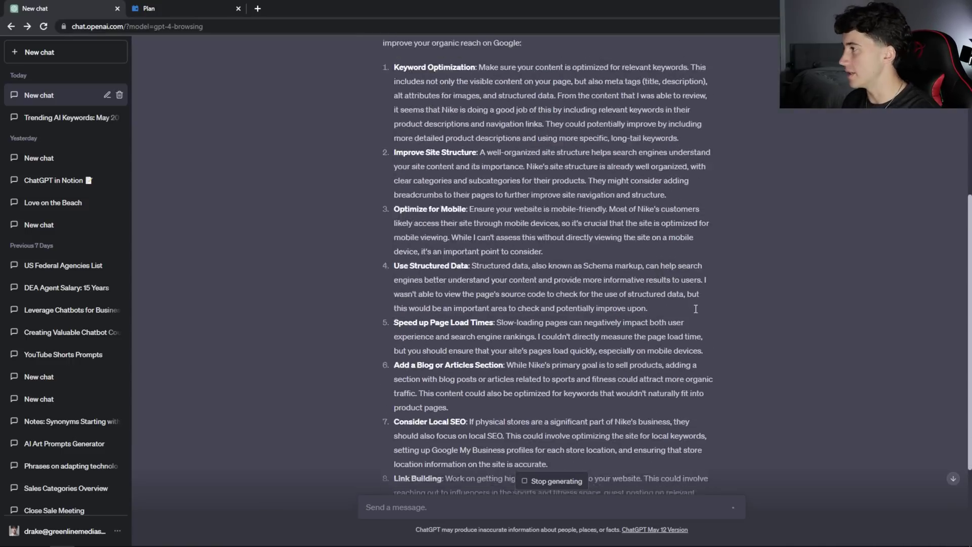
{"action": "scroll", "coordinate": [695, 308], "scroll_direction": "down", "scroll_amount": 5}
{"action": "scroll", "coordinate": [596, 260], "scroll_direction": "down", "scroll_amount": 1}
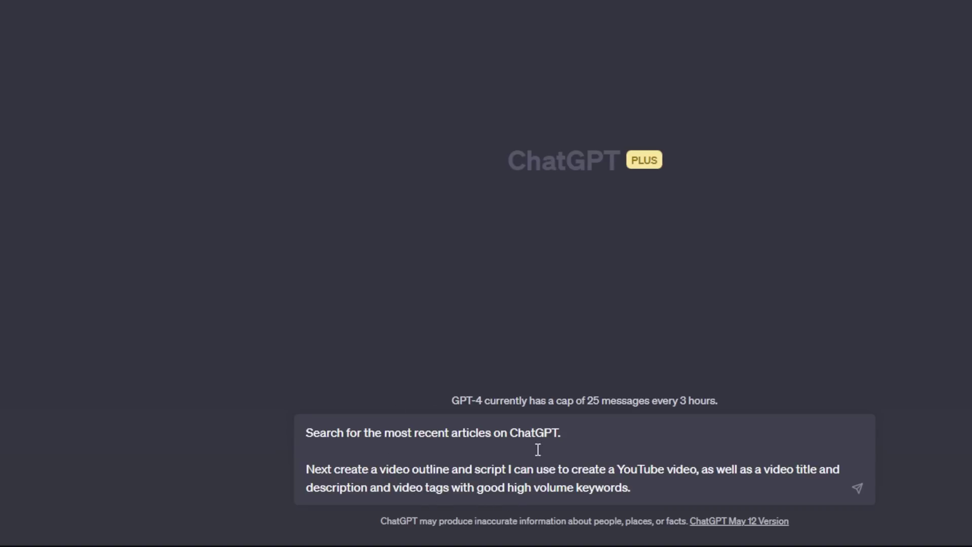
Send the prompt asking for recent ChatGPT articles and a YouTube video script.
{"action": "left_click", "coordinate": [662, 496]}
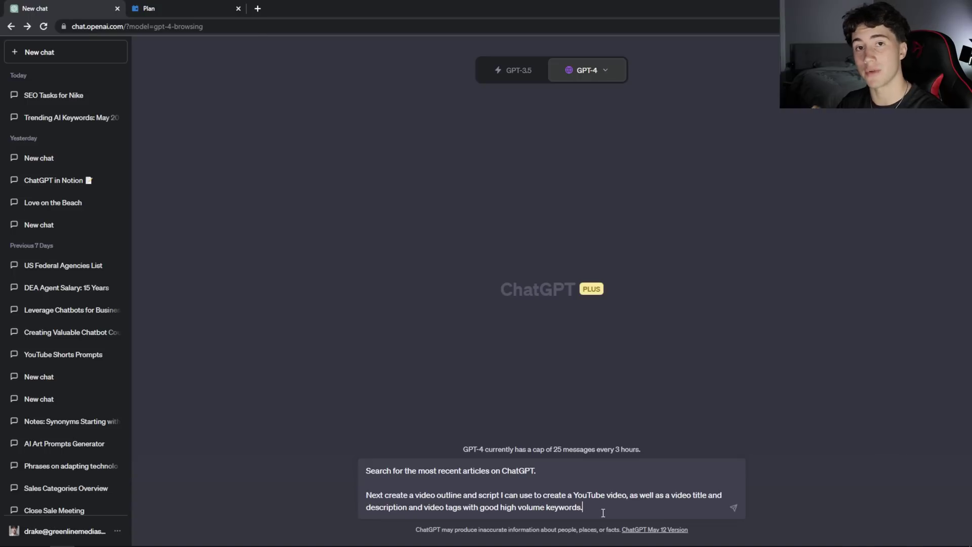
{"action": "key", "text": "Return"}
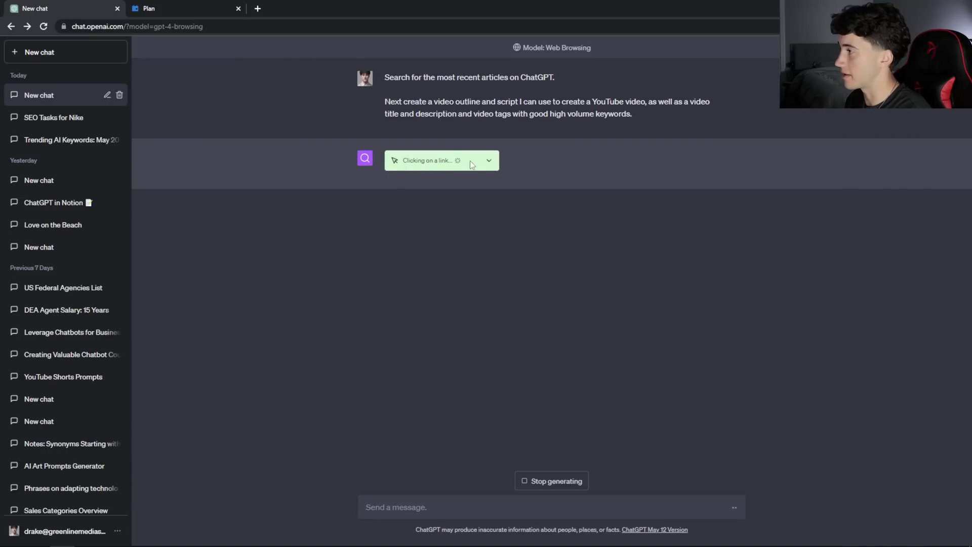
Expand the browsing steps for the 'recent articles on ChatGPT' search while the answer streams.
{"action": "left_click", "coordinate": [487, 162]}
{"action": "left_click_drag", "start_coordinate": [433, 187], "coordinate": [504, 187]}
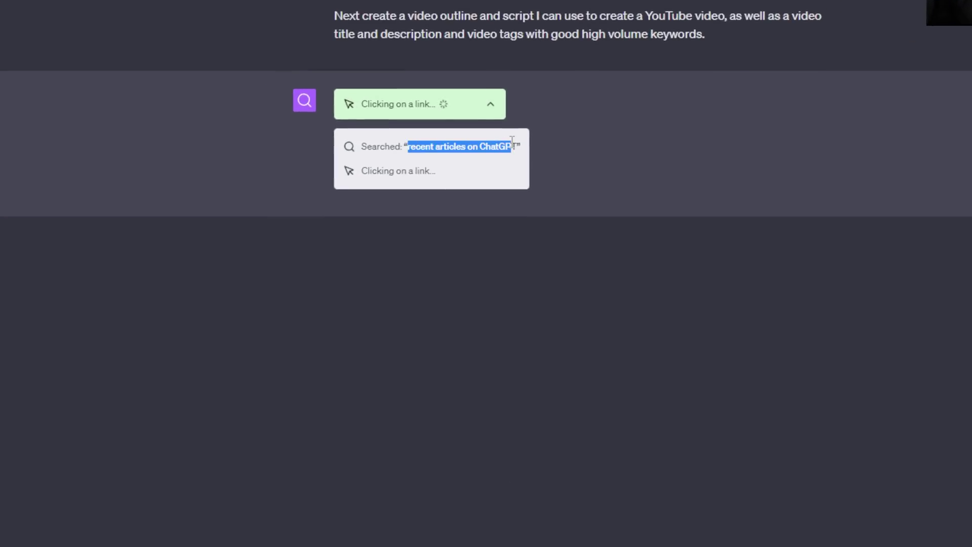
{"action": "left_click", "coordinate": [507, 187]}
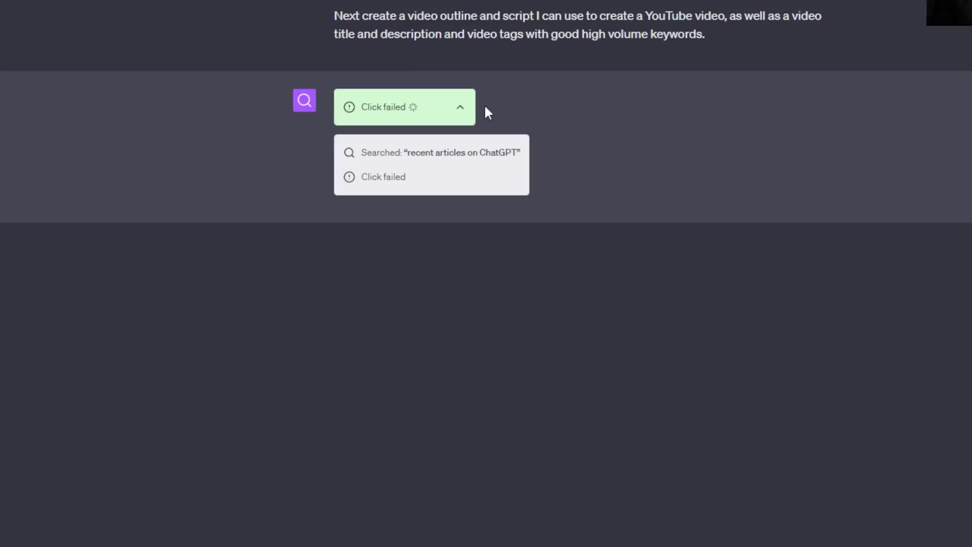
{"action": "left_click_drag", "start_coordinate": [411, 178], "coordinate": [369, 179]}
{"action": "left_click", "coordinate": [424, 177]}
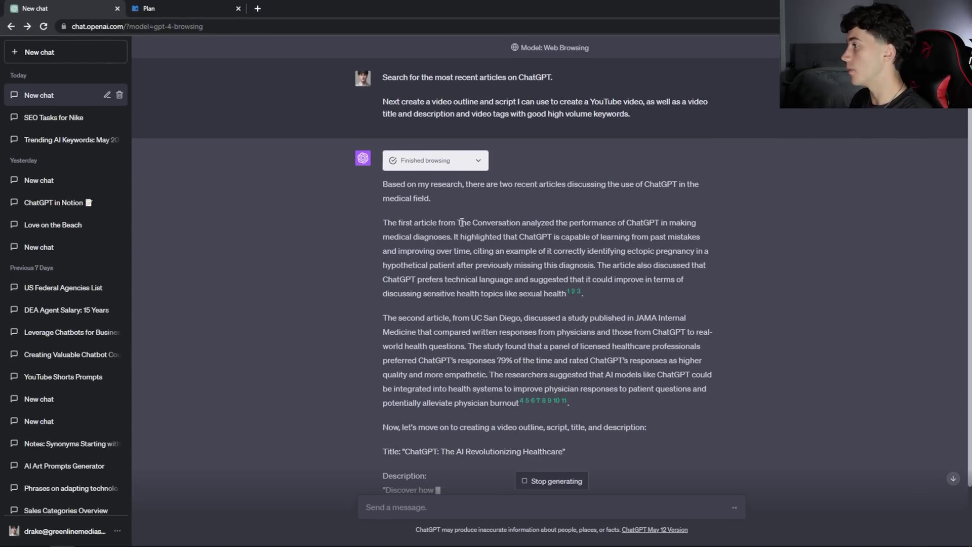
Read the opening of the answer about The Conversation article.
{"action": "left_click_drag", "start_coordinate": [457, 223], "coordinate": [503, 222]}
{"action": "left_click", "coordinate": [503, 223]}
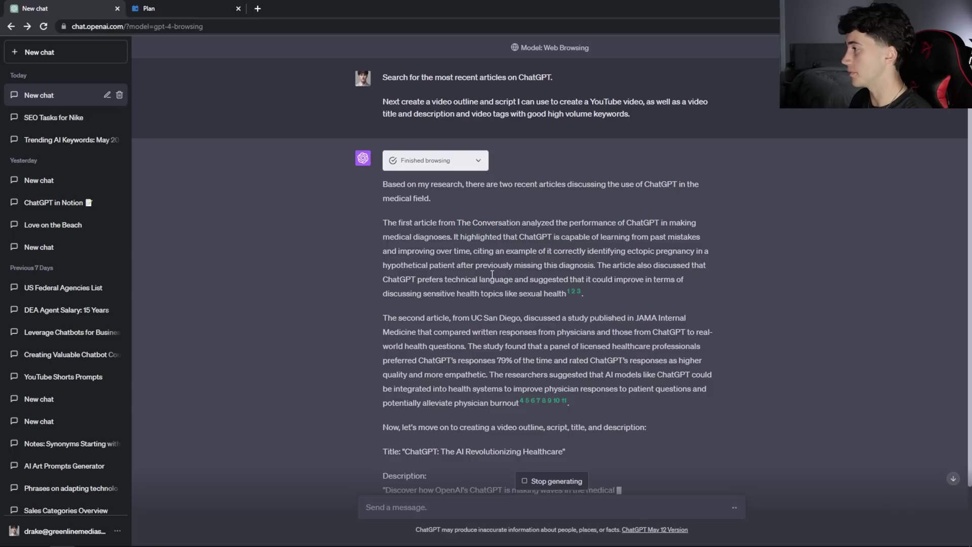
{"action": "scroll", "coordinate": [500, 262], "scroll_direction": "down", "scroll_amount": 2}
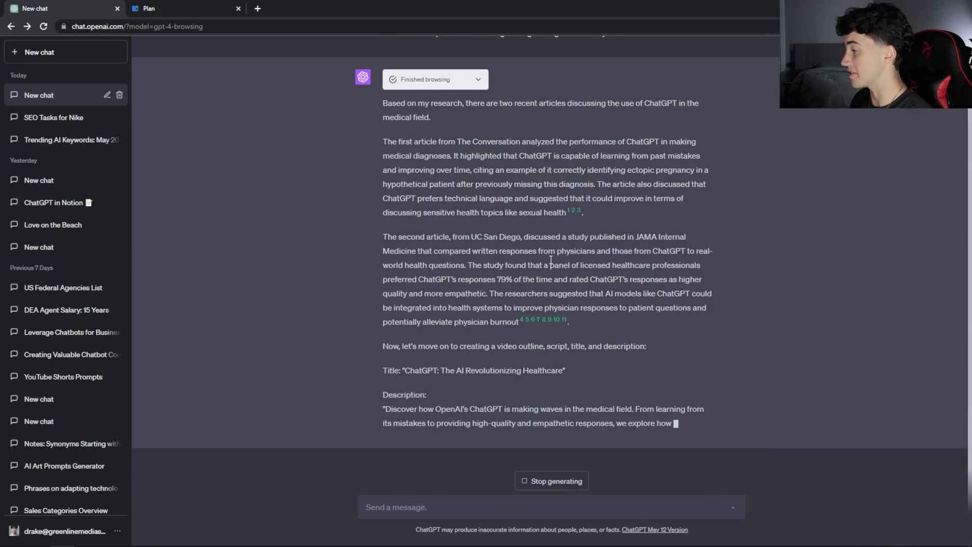
{"action": "scroll", "coordinate": [418, 198], "scroll_direction": "up", "scroll_amount": 2}
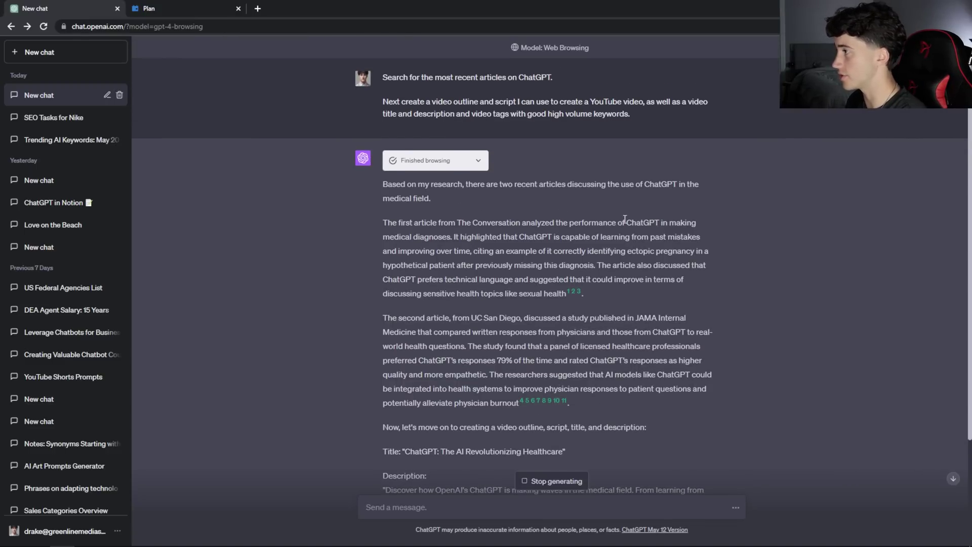
{"action": "left_click_drag", "start_coordinate": [432, 221], "coordinate": [385, 193]}
{"action": "left_click", "coordinate": [460, 215]}
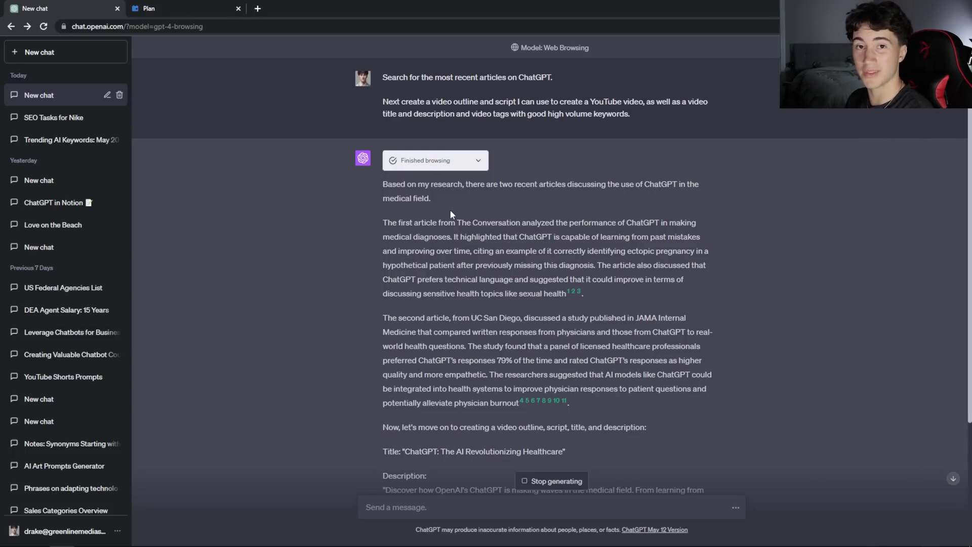
Read both article summaries and open the UC San Diego citation in a new tab.
{"action": "scroll", "coordinate": [557, 254], "scroll_direction": "down", "scroll_amount": 3}
{"action": "scroll", "coordinate": [671, 299], "scroll_direction": "up", "scroll_amount": 2}
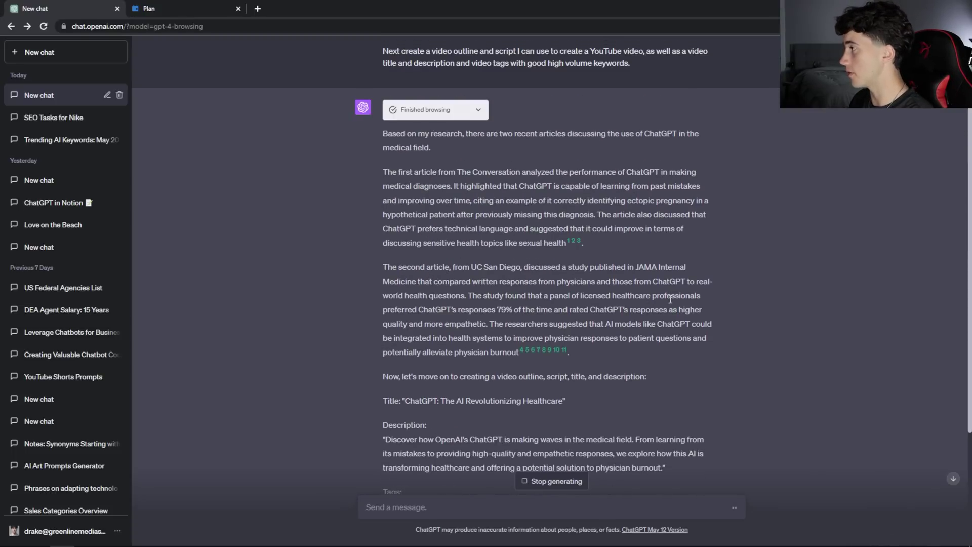
{"action": "left_click_drag", "start_coordinate": [694, 352], "coordinate": [456, 171]}
{"action": "left_click", "coordinate": [544, 307]}
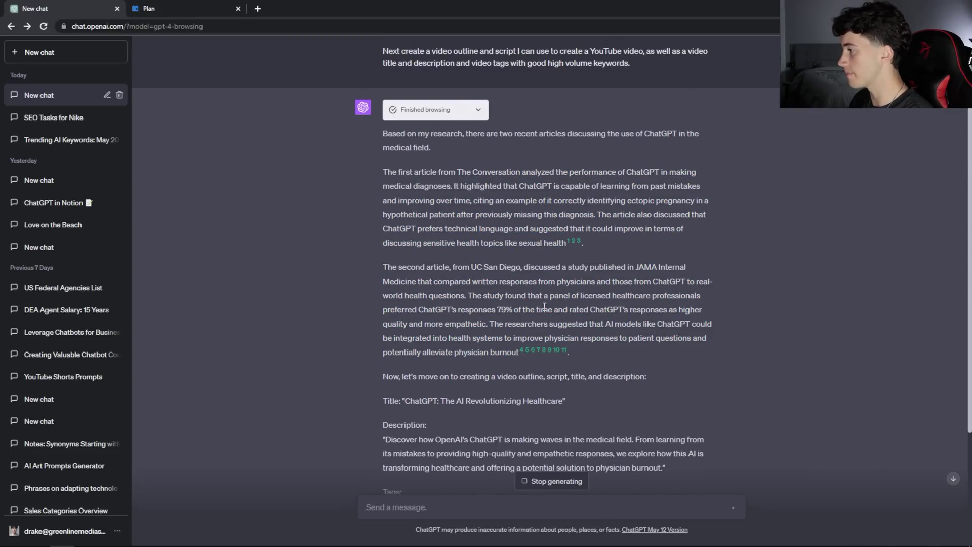
{"action": "left_click", "coordinate": [555, 351]}
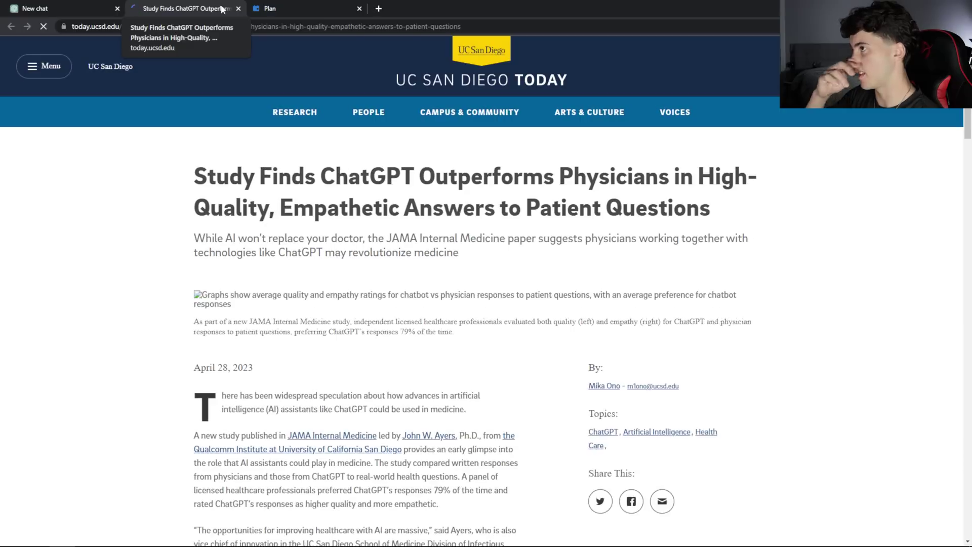
Scroll through the UC San Diego study article and charts, then return to ChatGPT.
{"action": "scroll", "coordinate": [459, 253], "scroll_direction": "down", "scroll_amount": 3}
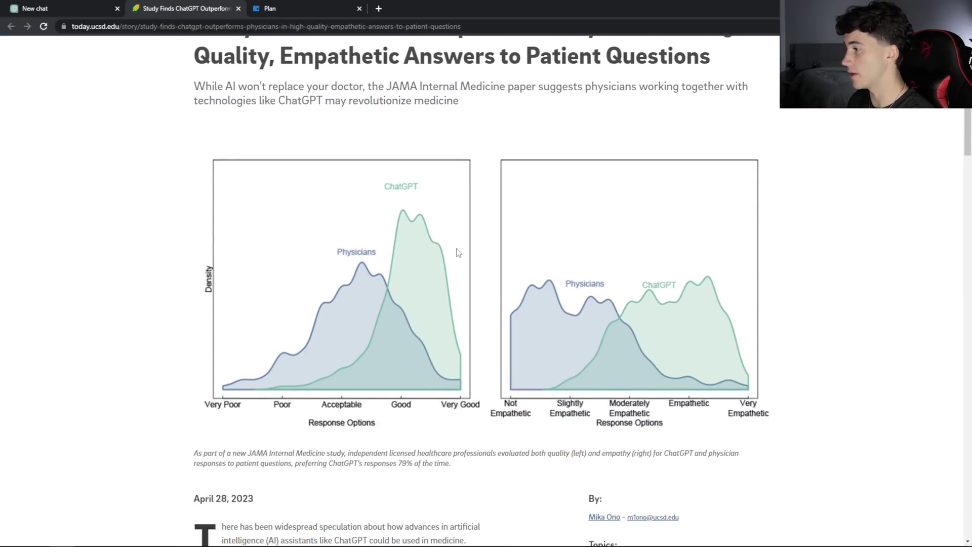
{"action": "scroll", "coordinate": [438, 322], "scroll_direction": "down", "scroll_amount": 4}
{"action": "scroll", "coordinate": [426, 180], "scroll_direction": "up", "scroll_amount": 7}
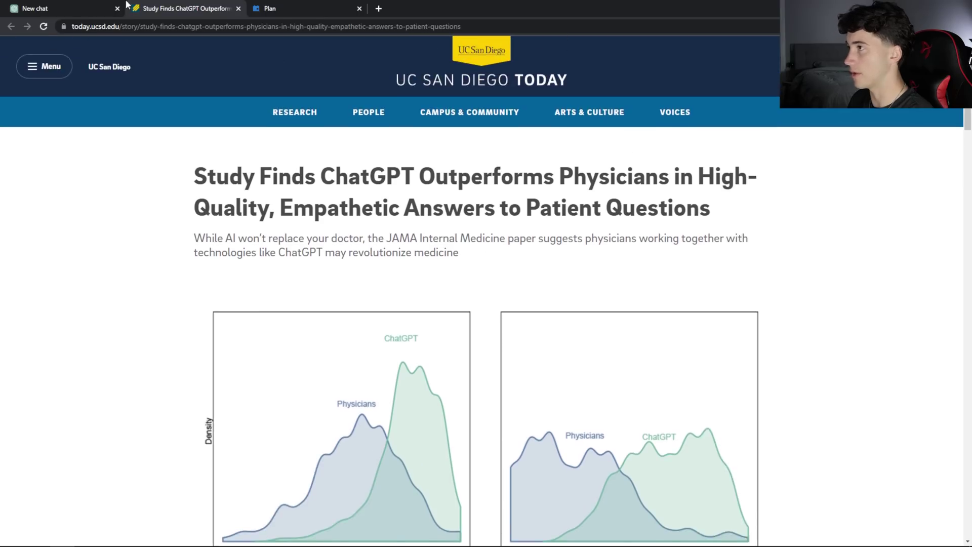
{"action": "left_click", "coordinate": [82, 4]}
{"action": "scroll", "coordinate": [441, 202], "scroll_direction": "down", "scroll_amount": 2}
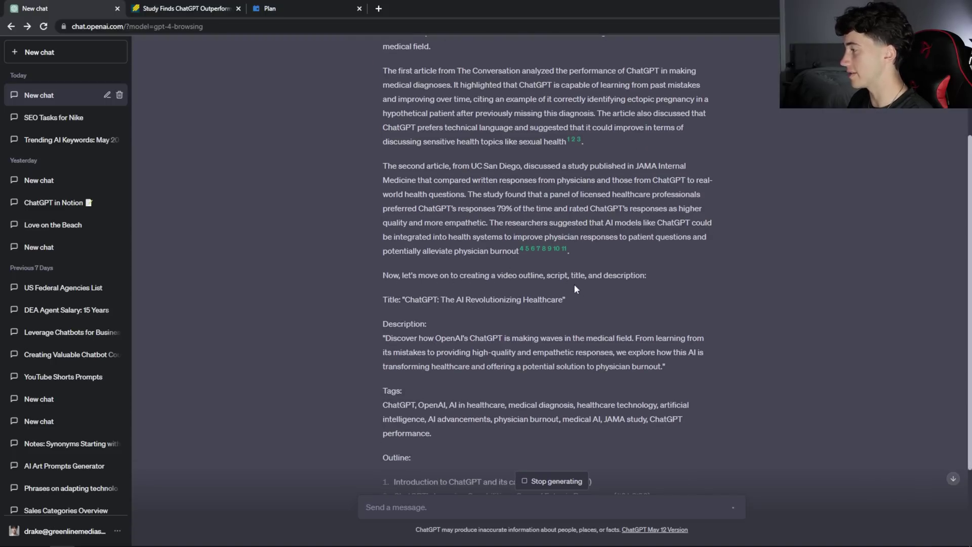
Scroll through the tags and seven-part outline to the start of the Script section.
{"action": "scroll", "coordinate": [504, 231], "scroll_direction": "down", "scroll_amount": 2}
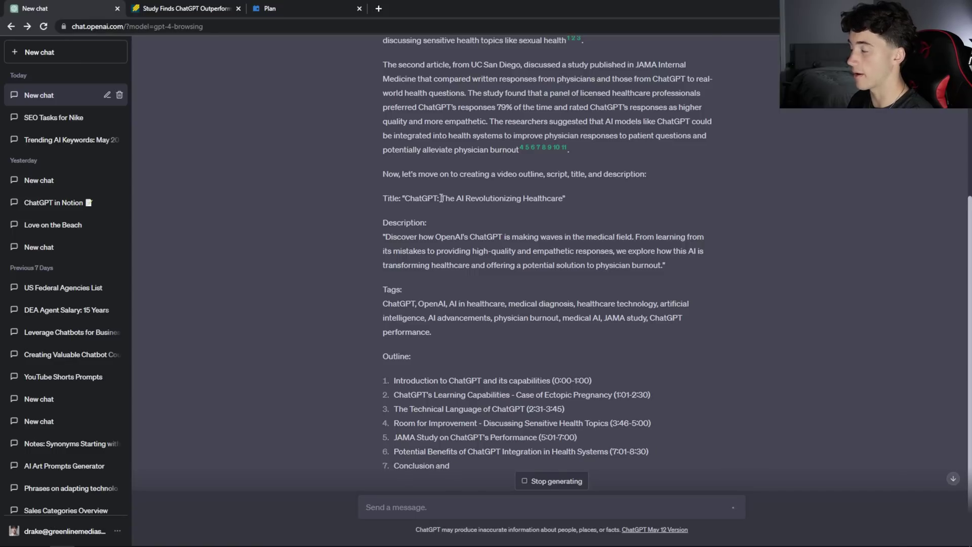
{"action": "scroll", "coordinate": [475, 339], "scroll_direction": "up", "scroll_amount": 1}
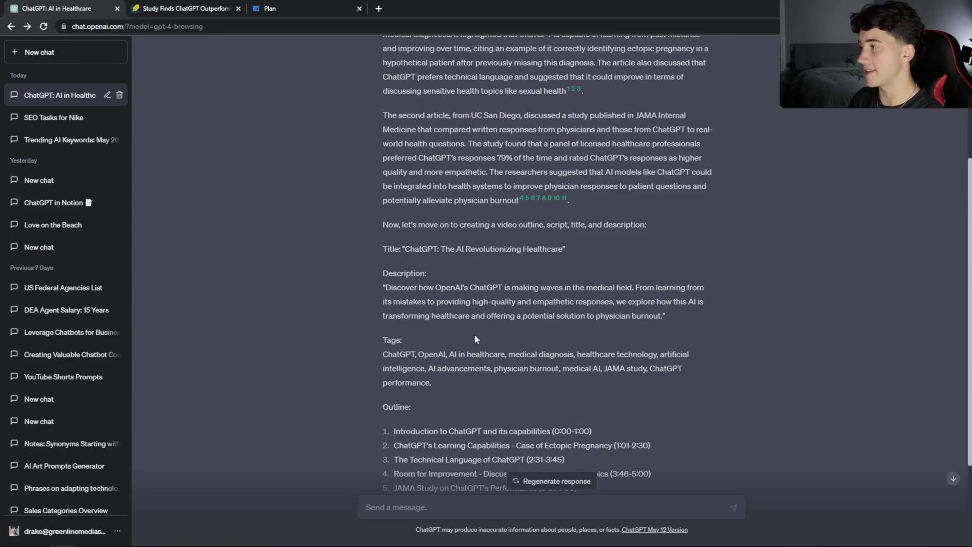
{"action": "scroll", "coordinate": [475, 340], "scroll_direction": "down", "scroll_amount": 3}
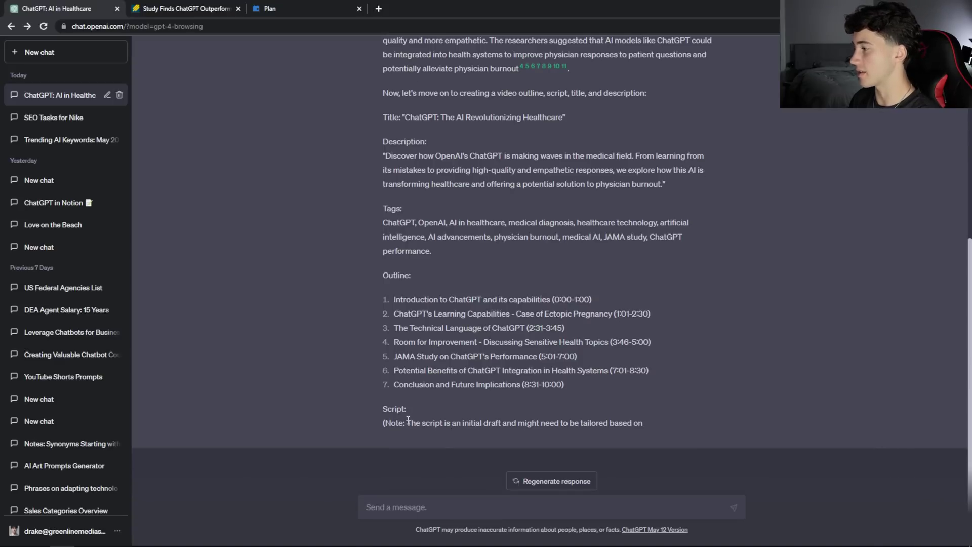
{"action": "left_click_drag", "start_coordinate": [408, 420], "coordinate": [641, 416]}
Send 'keep going' so ChatGPT continues writing the script.
{"action": "left_click", "coordinate": [465, 506]}
{"action": "type", "text": "k"}
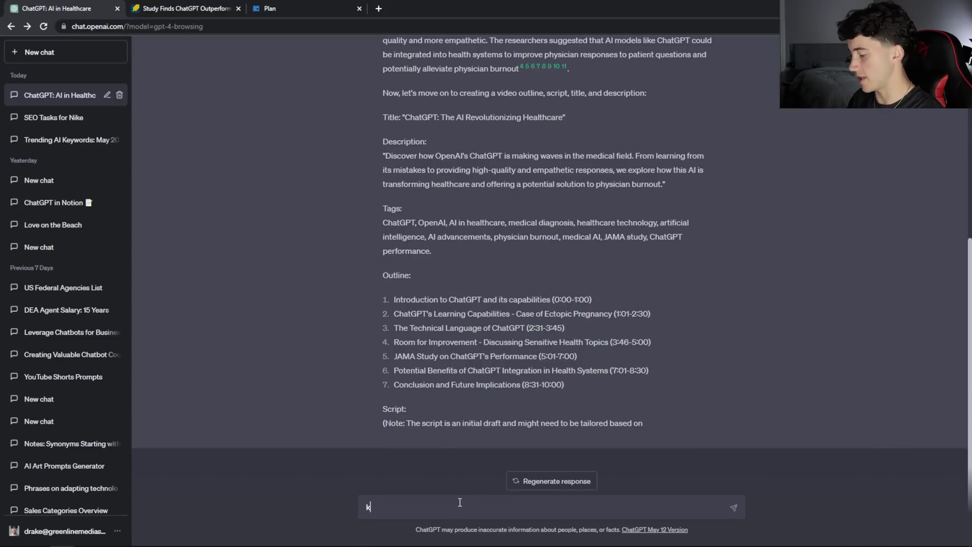
{"action": "type", "text": "eep going"}
{"action": "key", "text": "Return"}
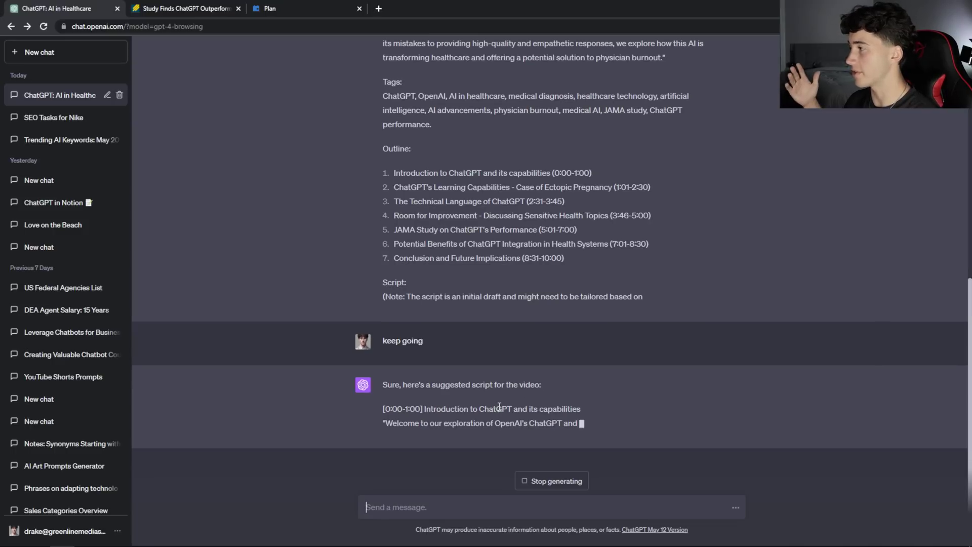
{"action": "scroll", "coordinate": [499, 407], "scroll_direction": "up", "scroll_amount": 8}
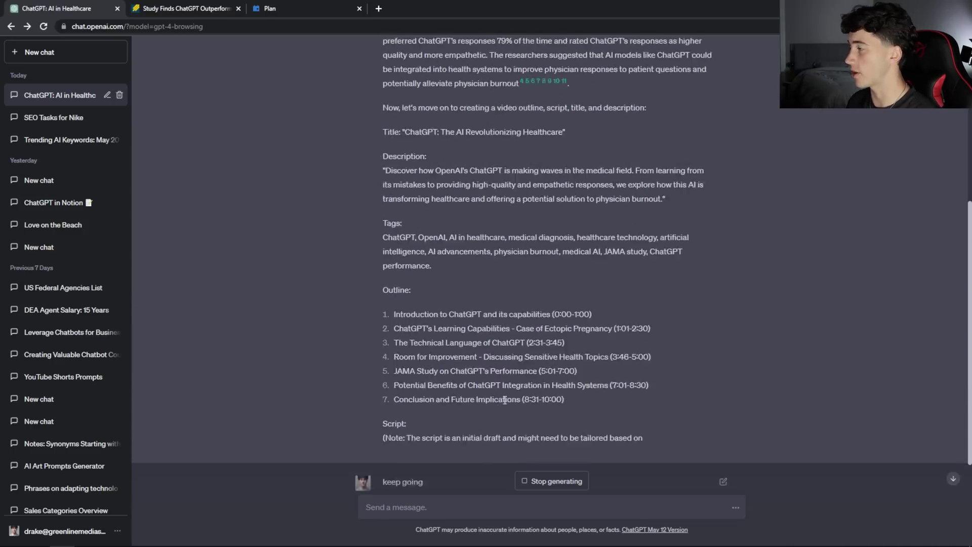
{"action": "scroll", "coordinate": [522, 380], "scroll_direction": "down", "scroll_amount": 7}
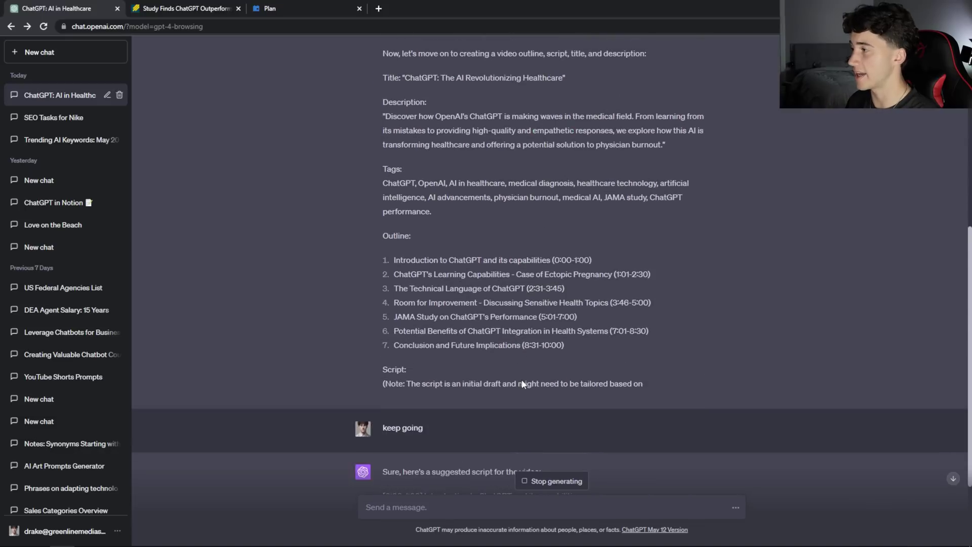
{"action": "scroll", "coordinate": [489, 163], "scroll_direction": "up", "scroll_amount": 3}
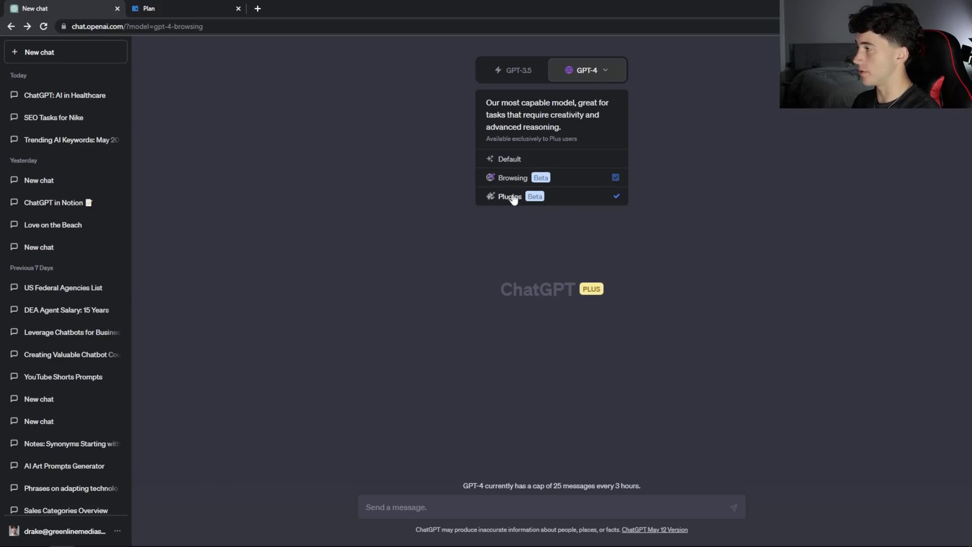
Switch the new chat to GPT-4 with Plugins and open the Plugin store.
{"action": "left_click", "coordinate": [567, 197]}
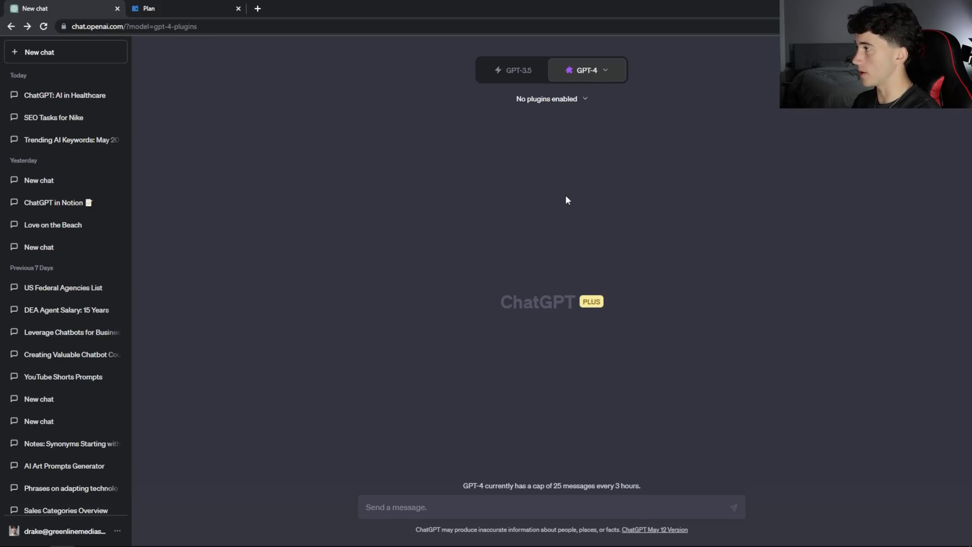
{"action": "left_click", "coordinate": [587, 101]}
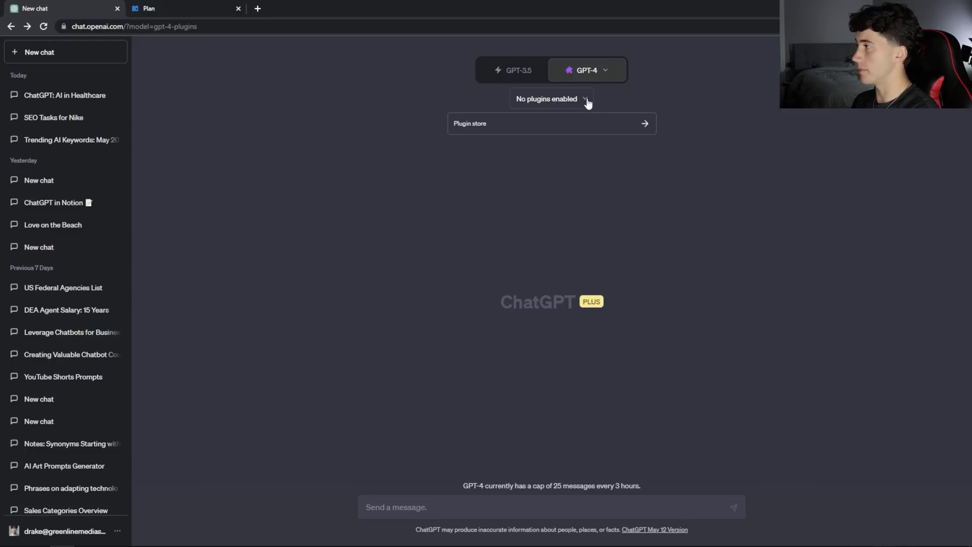
{"action": "left_click", "coordinate": [645, 124]}
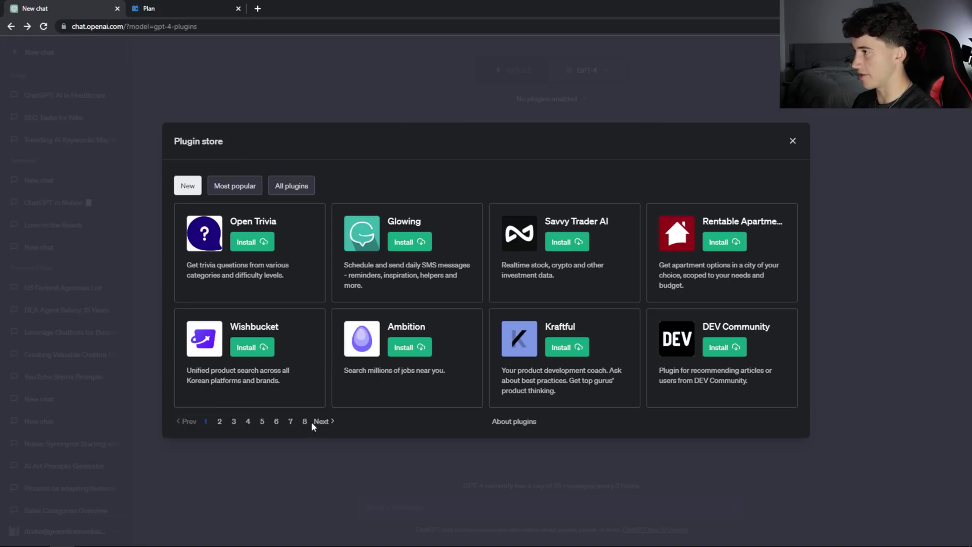
List all plugins, then the most popular ones such as Zapier, Wolfram, KAYAK and Expedia.
{"action": "left_click", "coordinate": [296, 188]}
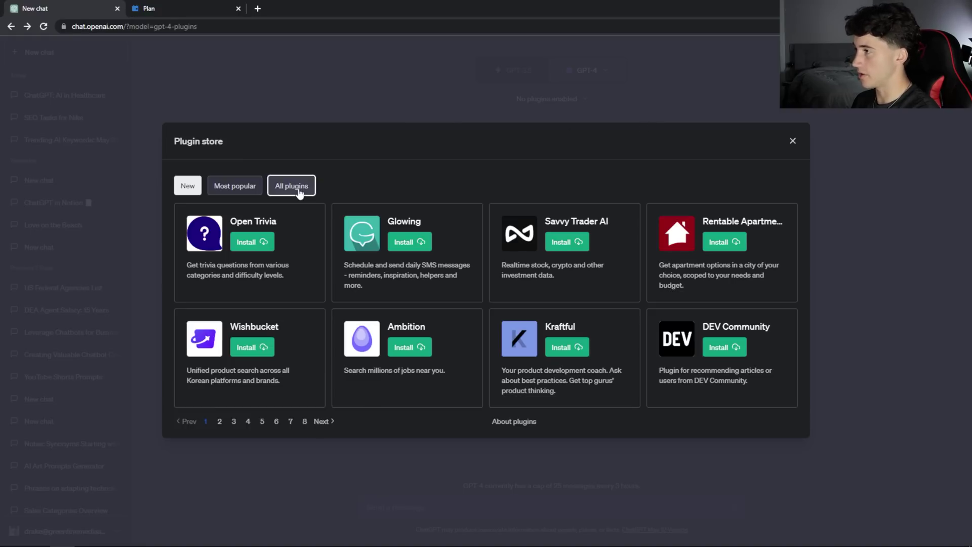
{"action": "left_click", "coordinate": [248, 190]}
{"action": "left_click", "coordinate": [190, 185]}
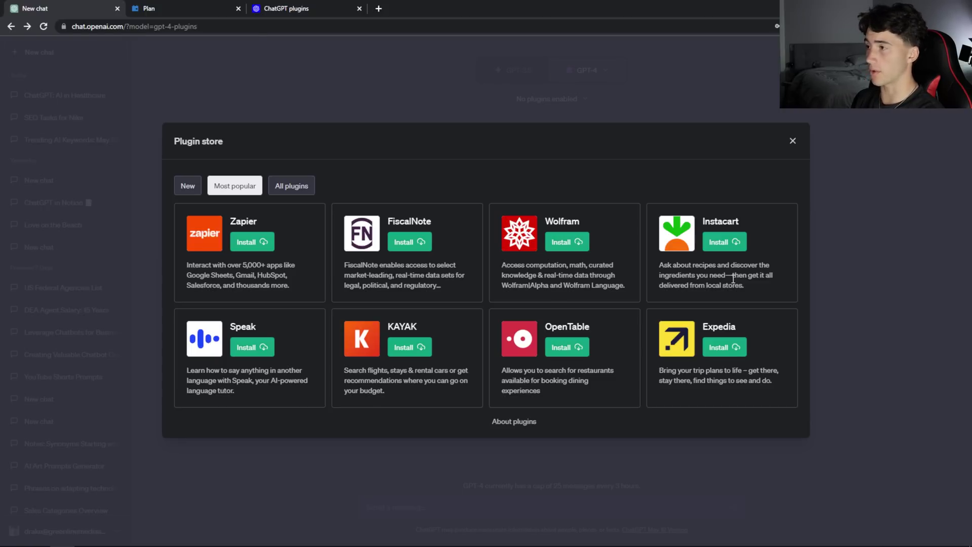
Install Instacart from the store and enable both Instacart and Wolfram for this chat.
{"action": "left_click", "coordinate": [732, 245]}
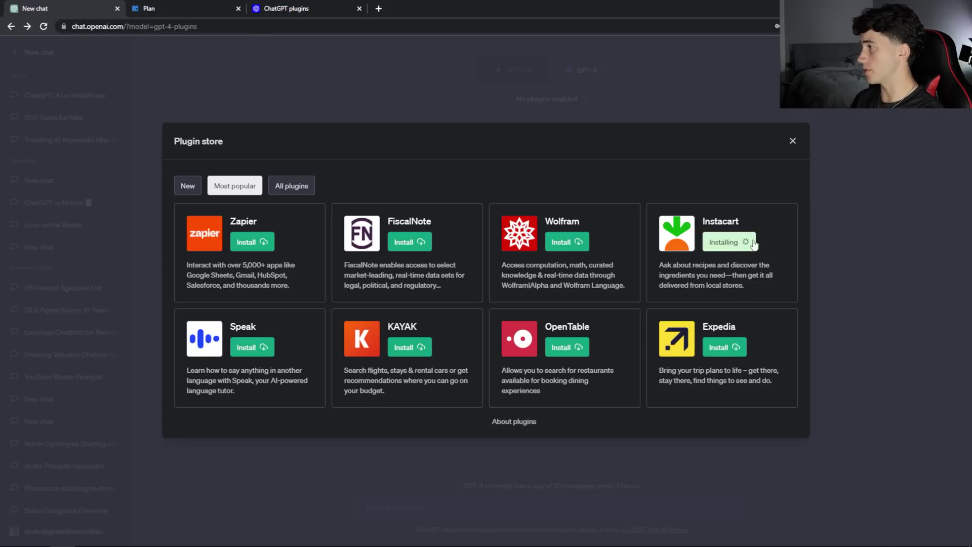
{"action": "key", "text": "Escape"}
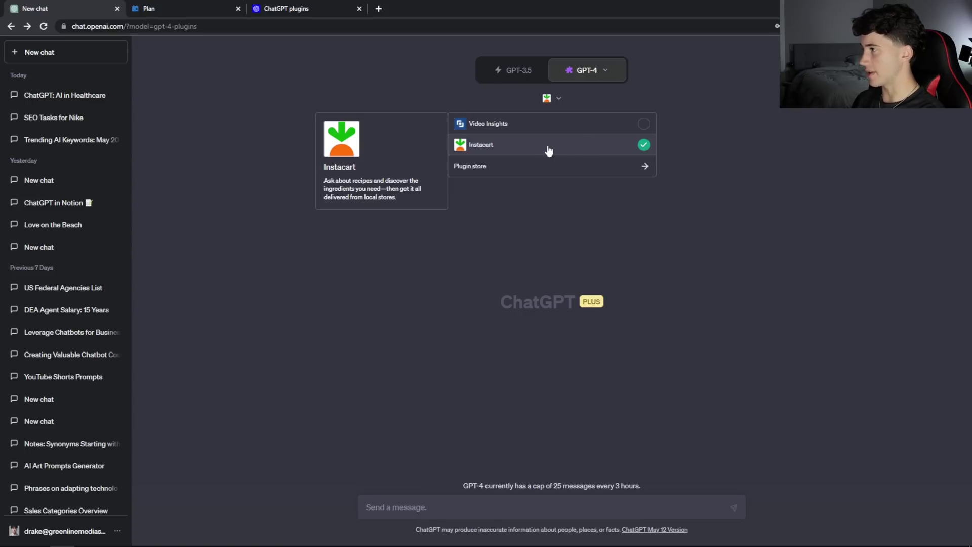
{"action": "left_click", "coordinate": [548, 147]}
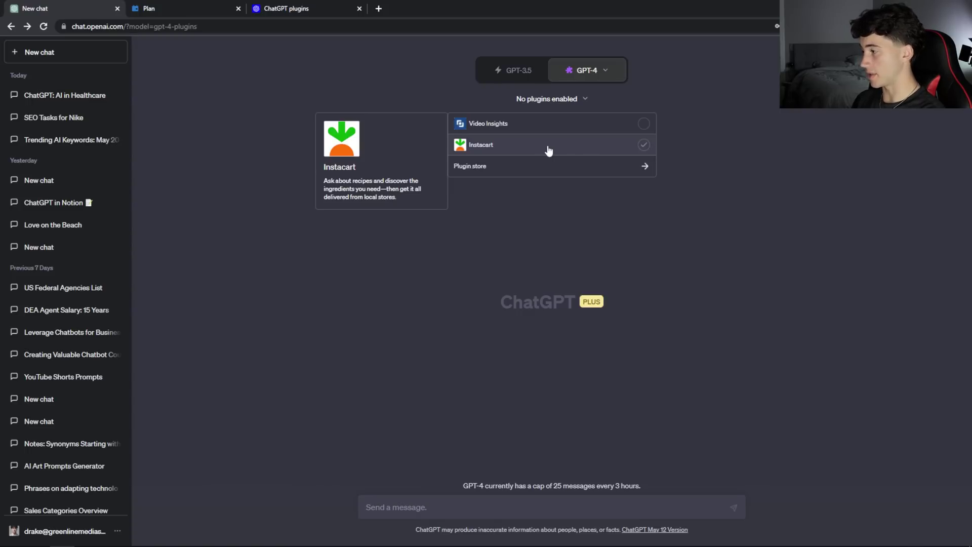
{"action": "left_click", "coordinate": [701, 186]}
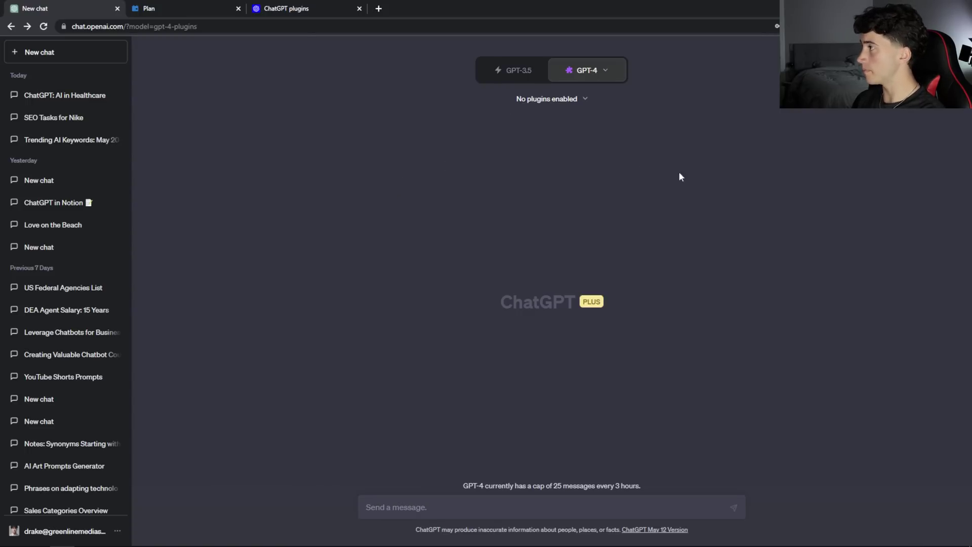
{"action": "left_click", "coordinate": [582, 103]}
{"action": "left_click", "coordinate": [643, 146]}
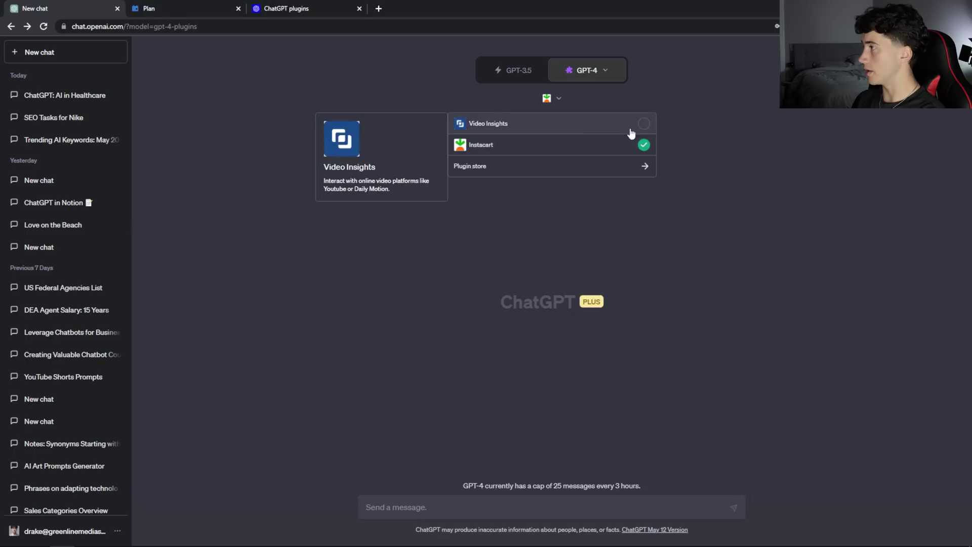
{"action": "left_click", "coordinate": [773, 147]}
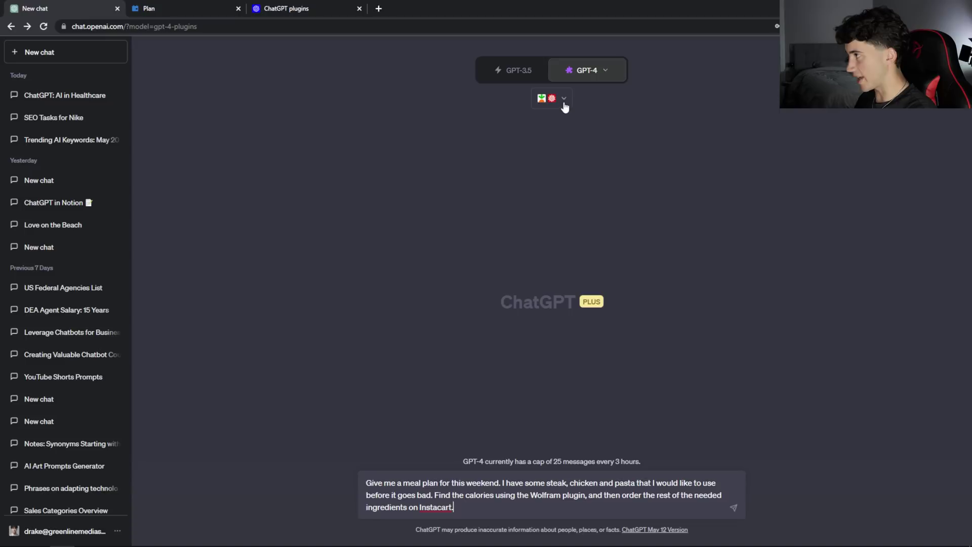
{"action": "left_click", "coordinate": [565, 105]}
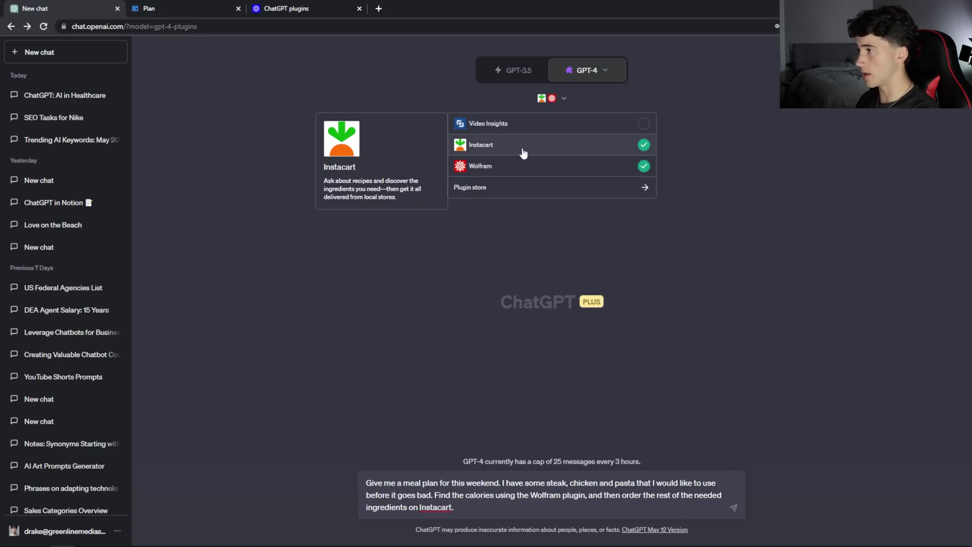
{"action": "left_click", "coordinate": [467, 508]}
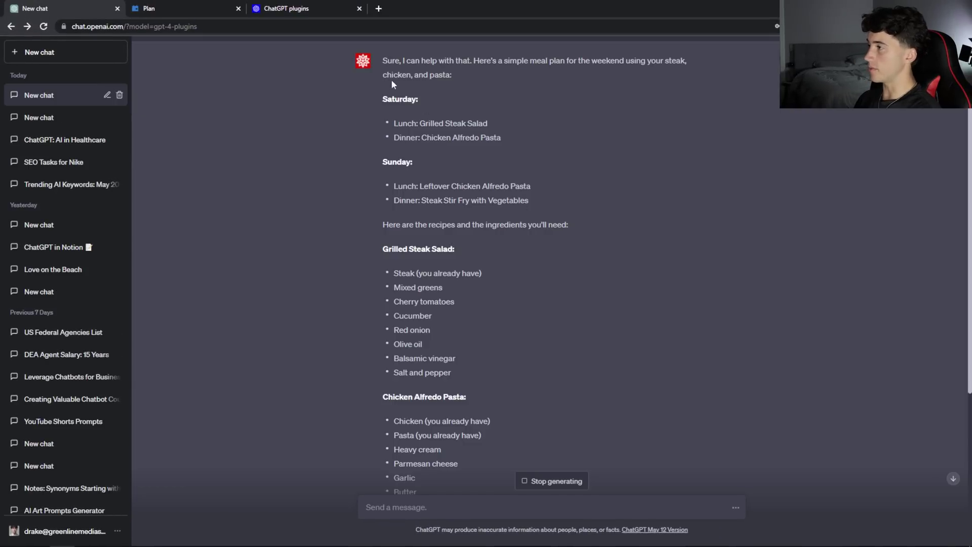
Inspect the first Wolfram lookup, noting its 'could not understand' response, then collapse it.
{"action": "scroll", "coordinate": [382, 91], "scroll_direction": "up", "scroll_amount": 2}
{"action": "scroll", "coordinate": [382, 92], "scroll_direction": "down", "scroll_amount": 4}
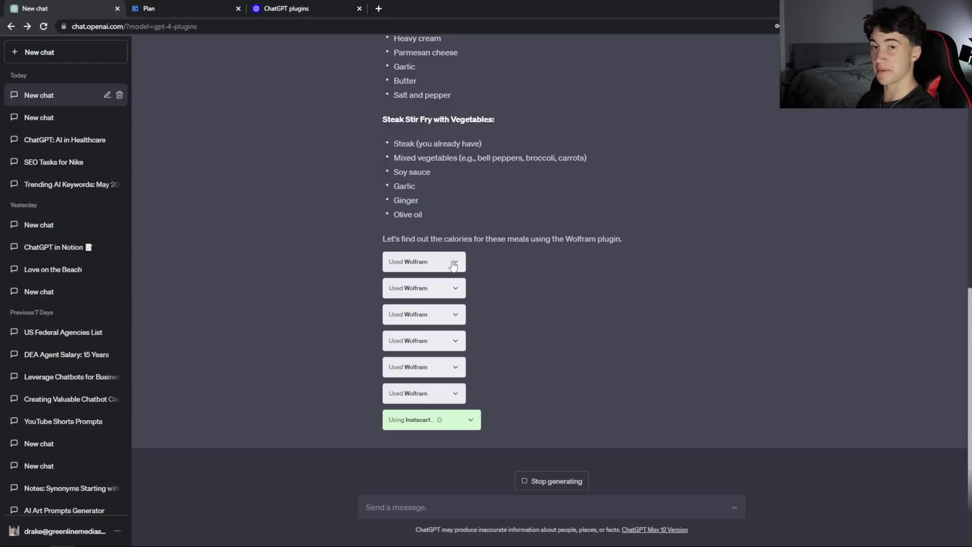
{"action": "left_click", "coordinate": [451, 262]}
{"action": "scroll", "coordinate": [472, 273], "scroll_direction": "up", "scroll_amount": 1}
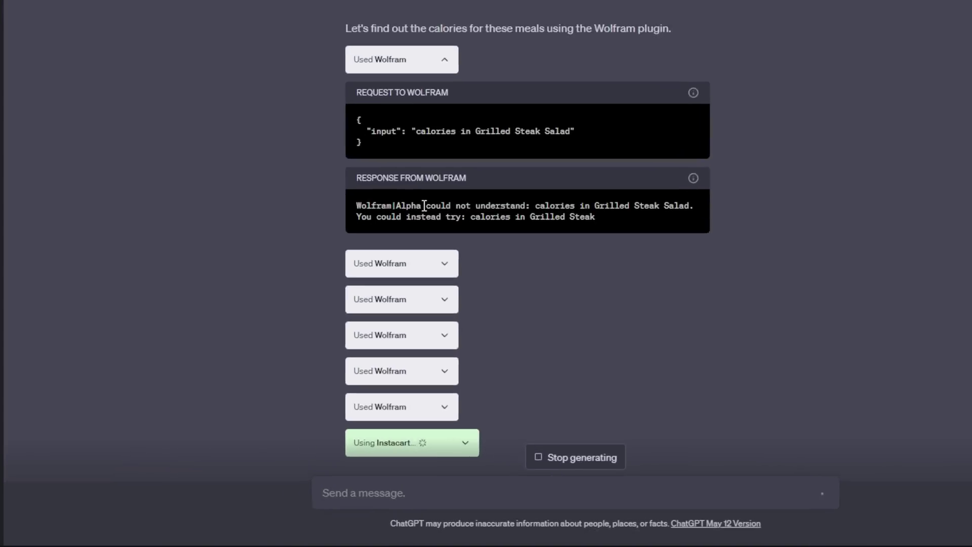
{"action": "left_click_drag", "start_coordinate": [438, 296], "coordinate": [459, 297]}
{"action": "left_click_drag", "start_coordinate": [446, 173], "coordinate": [526, 174]}
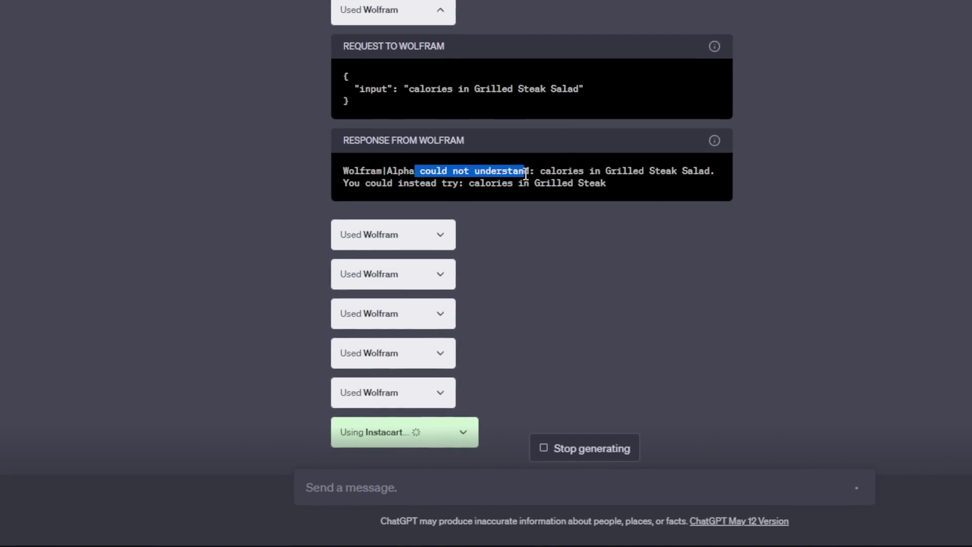
{"action": "left_click", "coordinate": [651, 193]}
{"action": "left_click", "coordinate": [449, 12]}
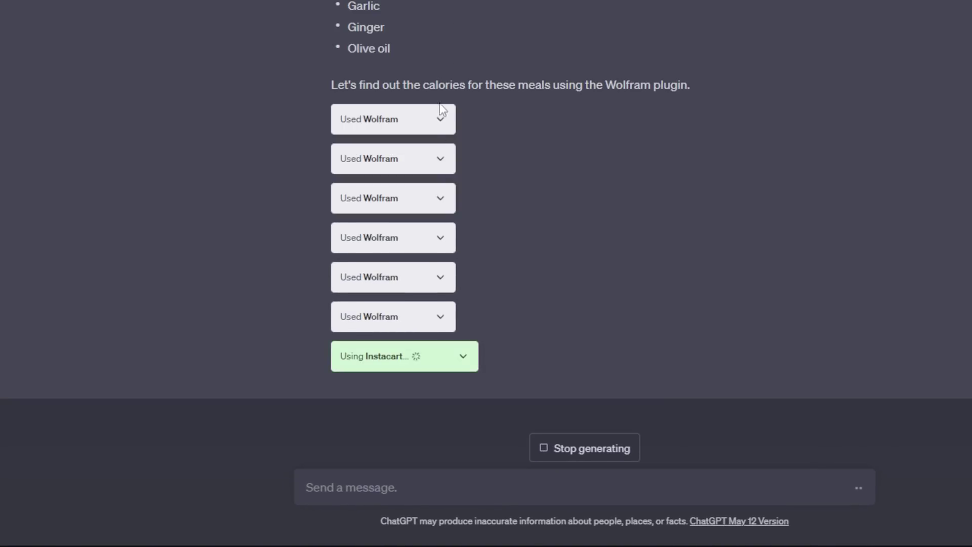
Review the second Wolfram lookup's calorie results, then collapse it.
{"action": "left_click", "coordinate": [436, 167]}
{"action": "scroll", "coordinate": [436, 160], "scroll_direction": "down", "scroll_amount": 3}
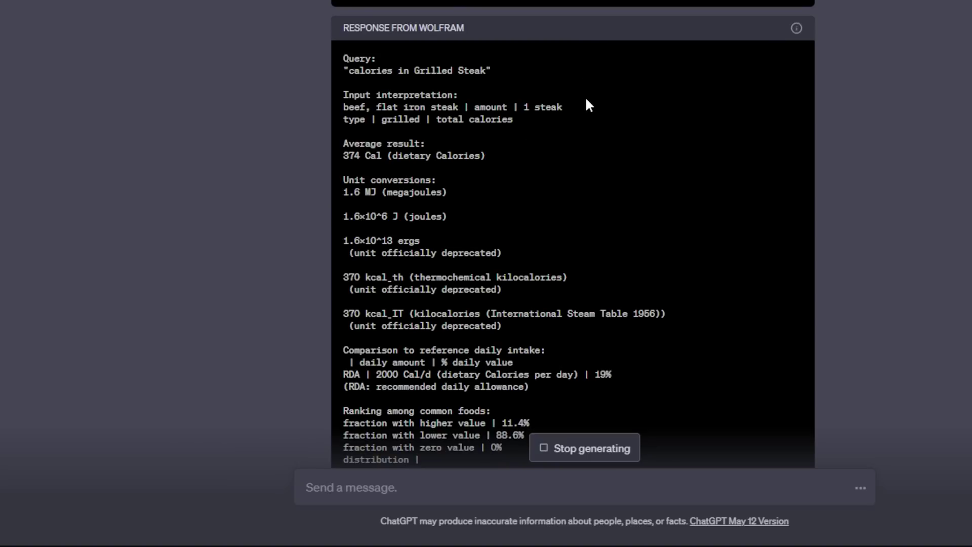
{"action": "scroll", "coordinate": [586, 100], "scroll_direction": "down", "scroll_amount": 3}
{"action": "left_click_drag", "start_coordinate": [344, 3], "coordinate": [568, 213]}
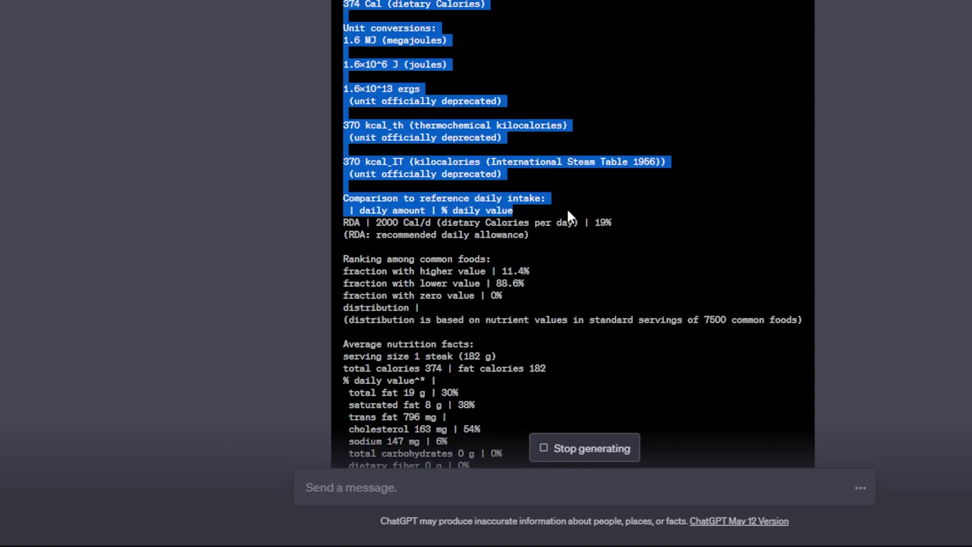
{"action": "left_click", "coordinate": [566, 208]}
{"action": "scroll", "coordinate": [567, 209], "scroll_direction": "down", "scroll_amount": 7}
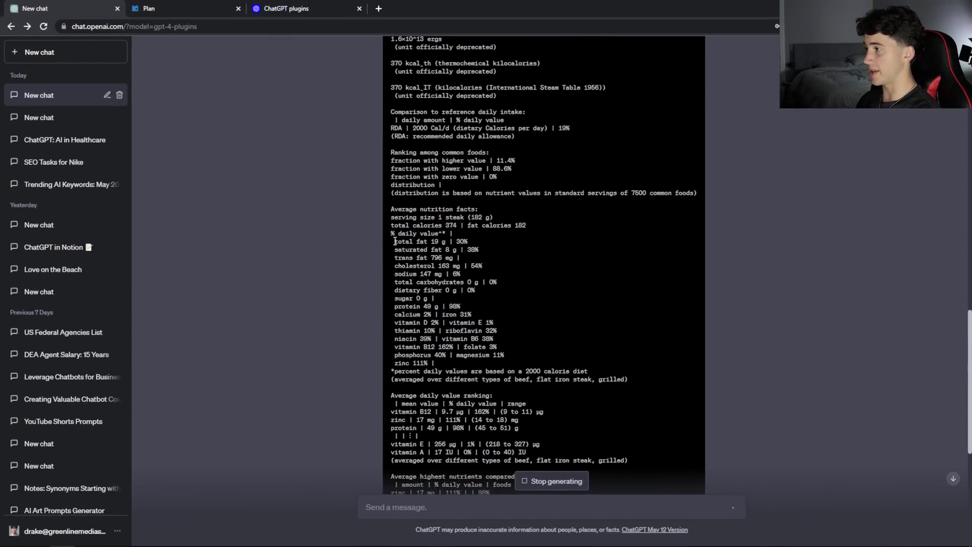
{"action": "left_click_drag", "start_coordinate": [394, 242], "coordinate": [525, 368]}
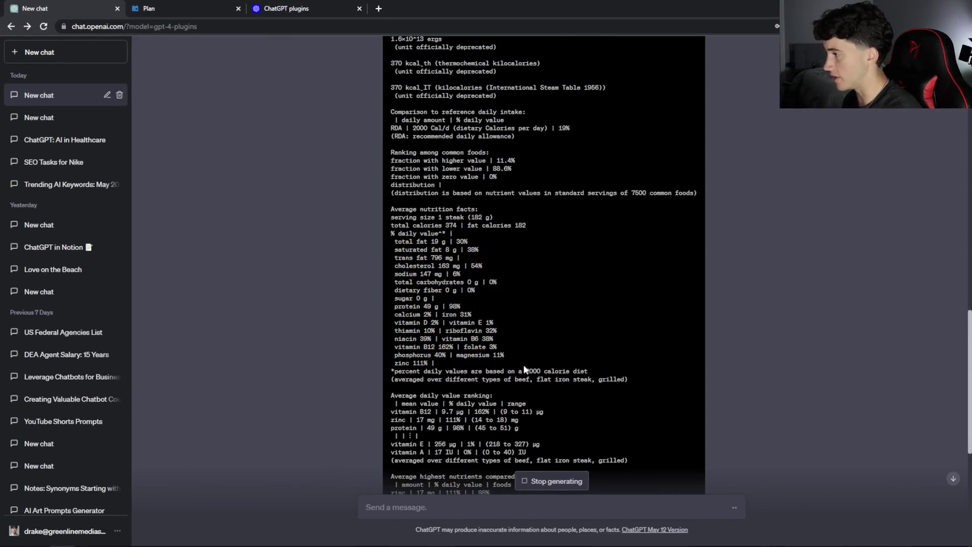
{"action": "scroll", "coordinate": [524, 368], "scroll_direction": "up", "scroll_amount": 7}
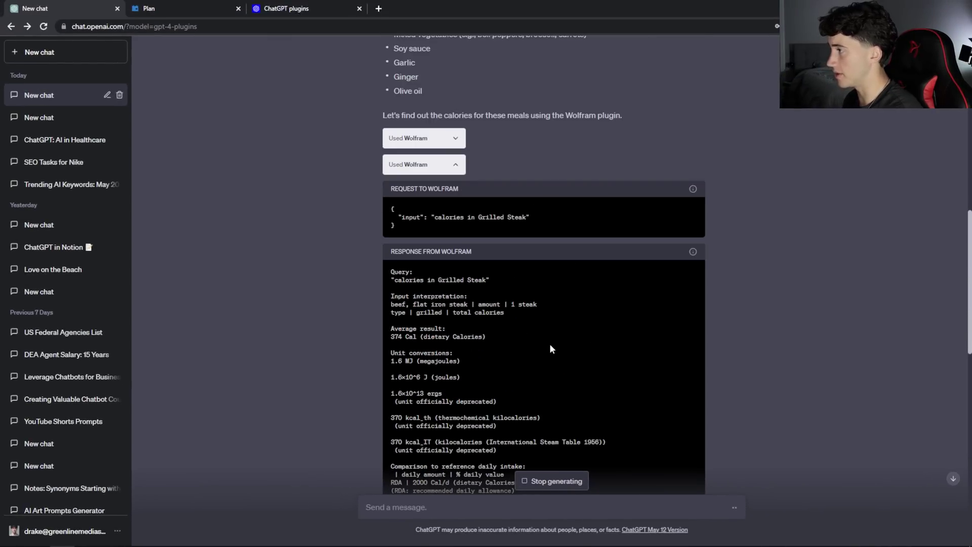
{"action": "left_click", "coordinate": [455, 164]}
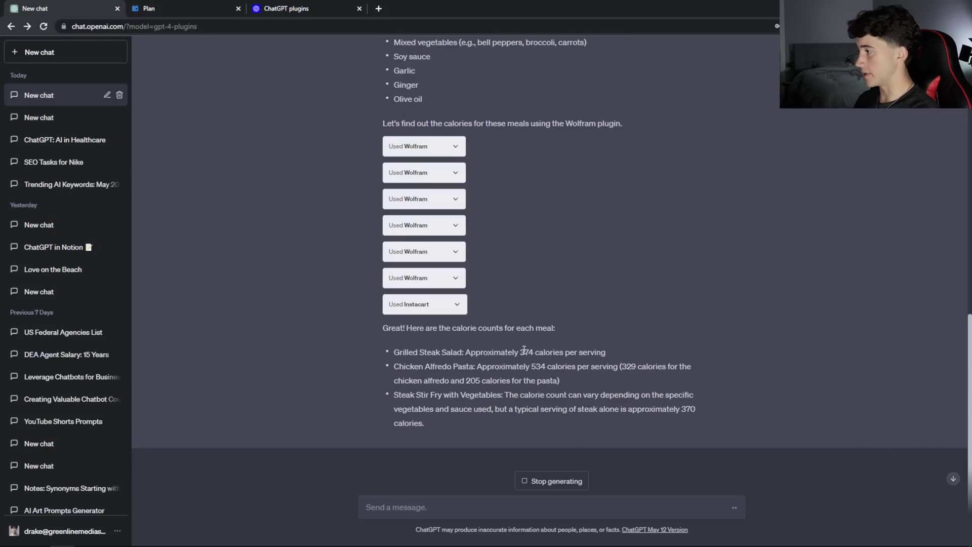
Reopen the Grilled Steak calorie lookup and read its daily value percentages and the closing paragraph.
{"action": "left_click_drag", "start_coordinate": [522, 342], "coordinate": [605, 344]}
{"action": "scroll", "coordinate": [462, 297], "scroll_direction": "up", "scroll_amount": 2}
{"action": "left_click", "coordinate": [460, 294]}
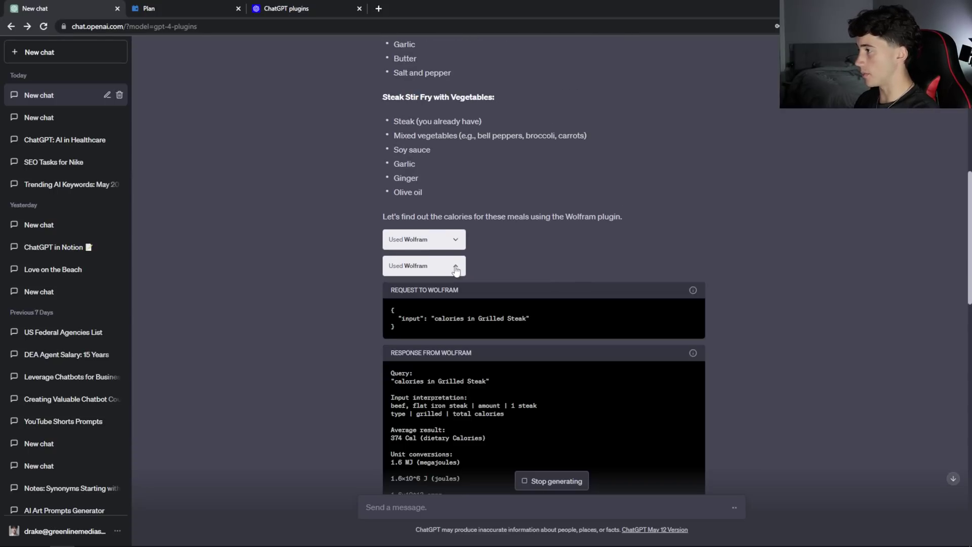
{"action": "scroll", "coordinate": [465, 324], "scroll_direction": "down", "scroll_amount": 10}
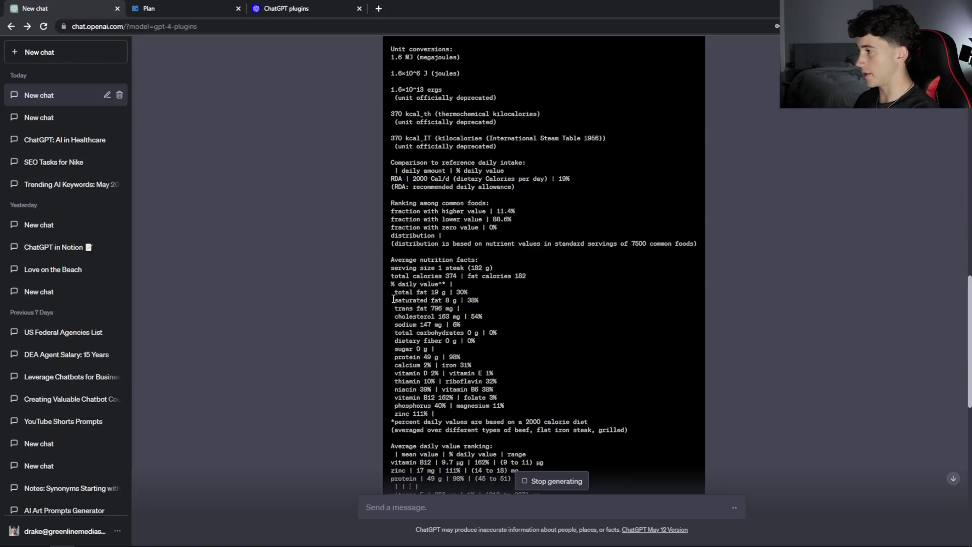
{"action": "left_click_drag", "start_coordinate": [391, 285], "coordinate": [481, 417]}
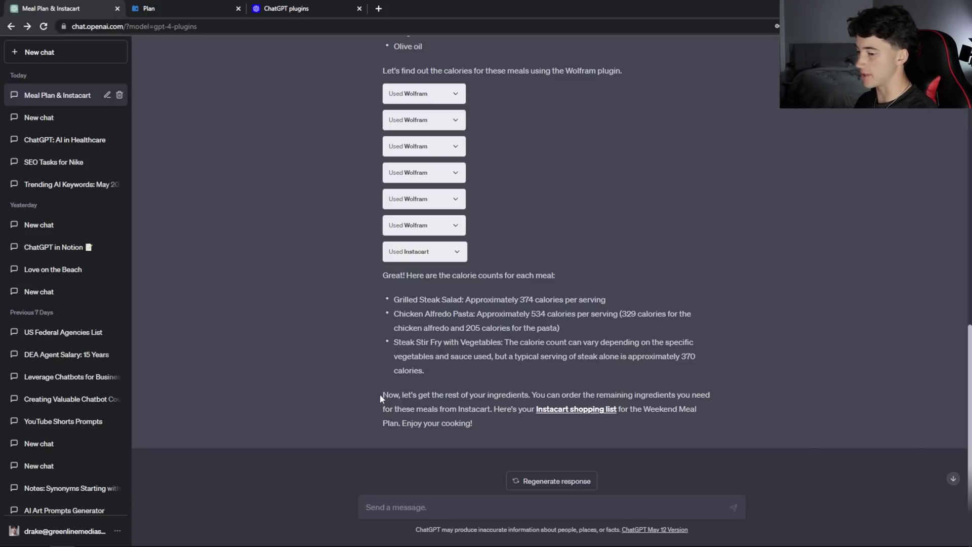
{"action": "left_click_drag", "start_coordinate": [382, 395], "coordinate": [529, 393]}
{"action": "left_click", "coordinate": [586, 390]}
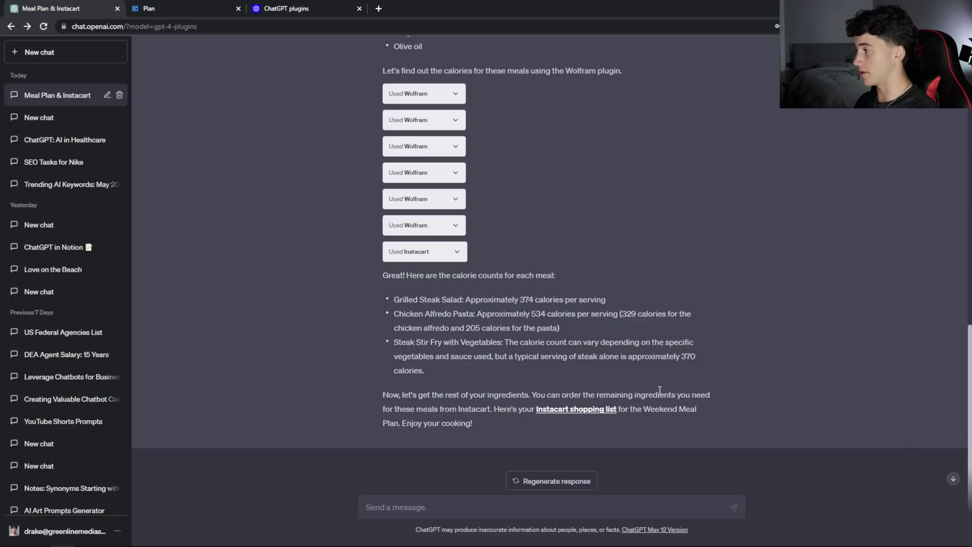
Open the Instacart shopping list and scroll through Ingredients and 'You may already have'.
{"action": "left_click", "coordinate": [575, 410]}
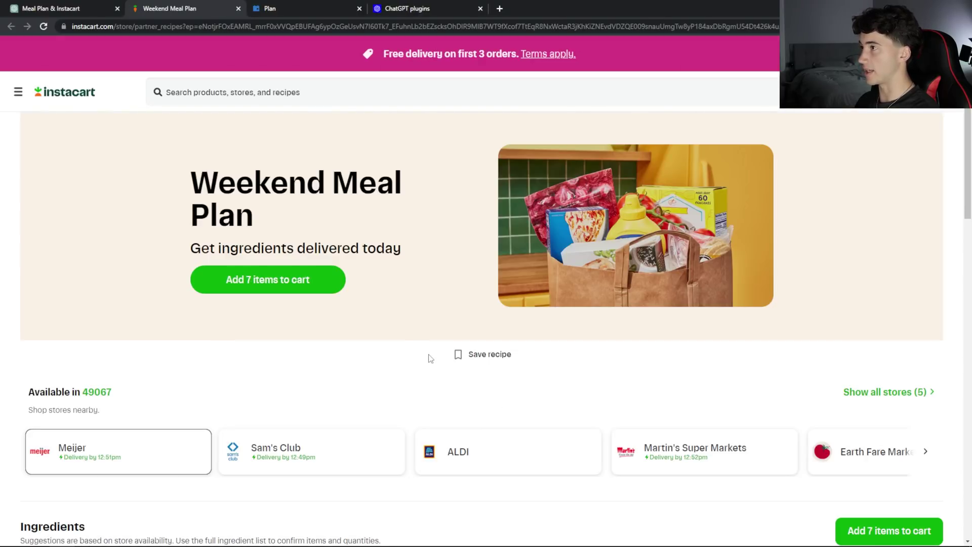
{"action": "scroll", "coordinate": [441, 345], "scroll_direction": "down", "scroll_amount": 7}
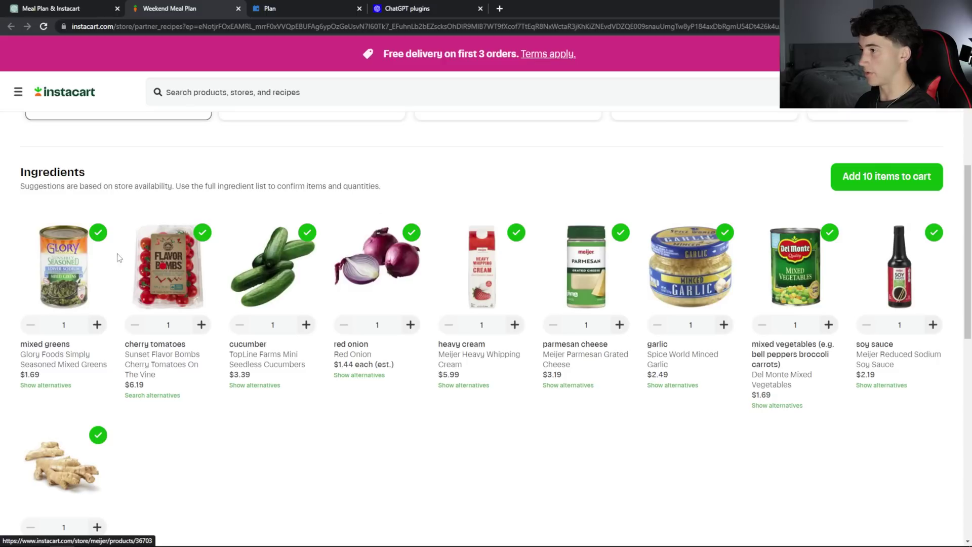
{"action": "scroll", "coordinate": [904, 277], "scroll_direction": "down", "scroll_amount": 6}
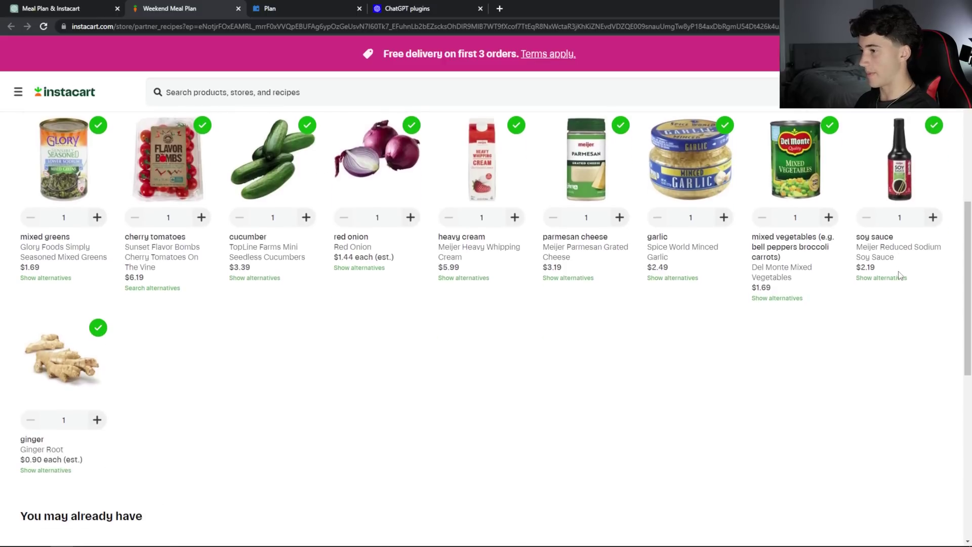
{"action": "scroll", "coordinate": [861, 277], "scroll_direction": "down", "scroll_amount": 2}
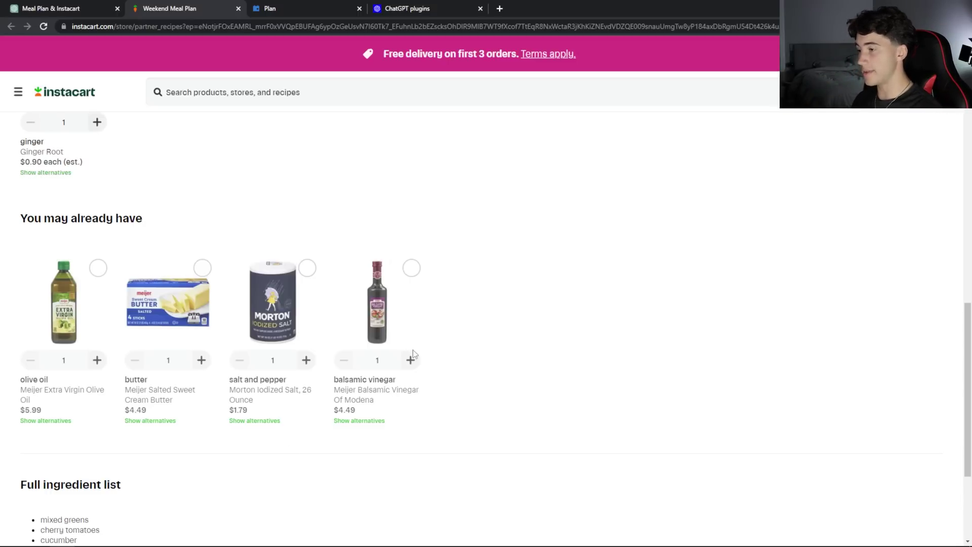
{"action": "left_click", "coordinate": [262, 538]}
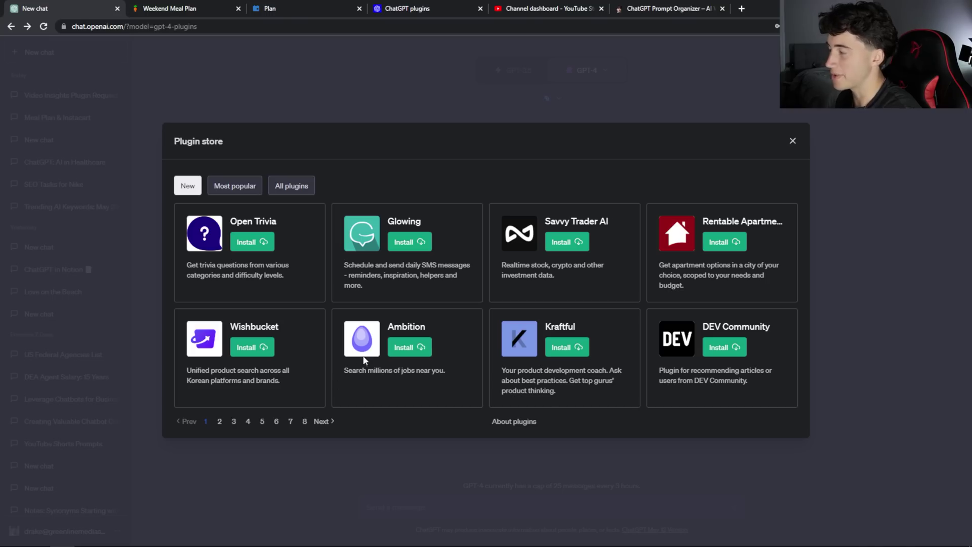
Page forward through the plugin store to page 8, then jump back to page 6.
{"action": "left_click", "coordinate": [323, 423]}
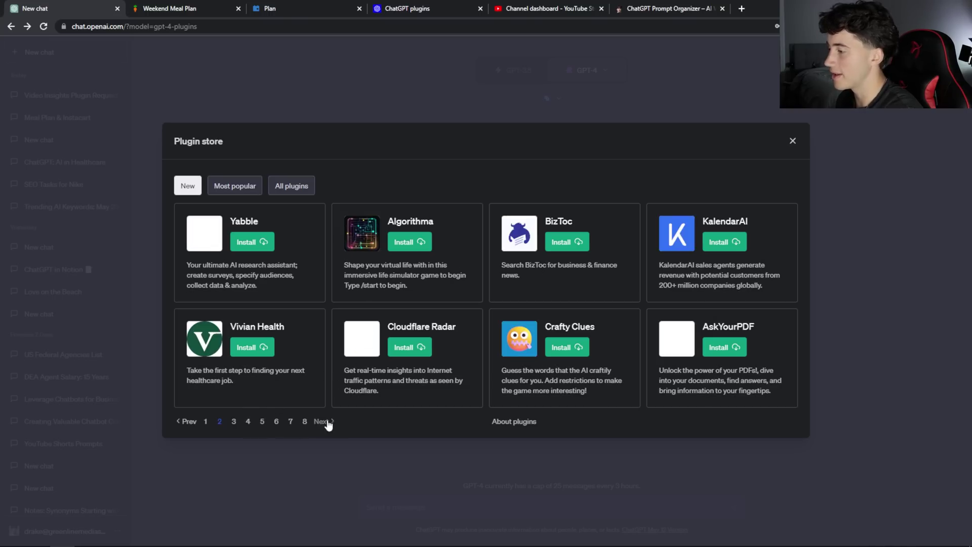
{"action": "left_click", "coordinate": [324, 423]}
{"action": "left_click", "coordinate": [323, 425]}
{"action": "left_click", "coordinate": [323, 425]}
{"action": "left_click", "coordinate": [322, 426]}
{"action": "left_click", "coordinate": [321, 426]}
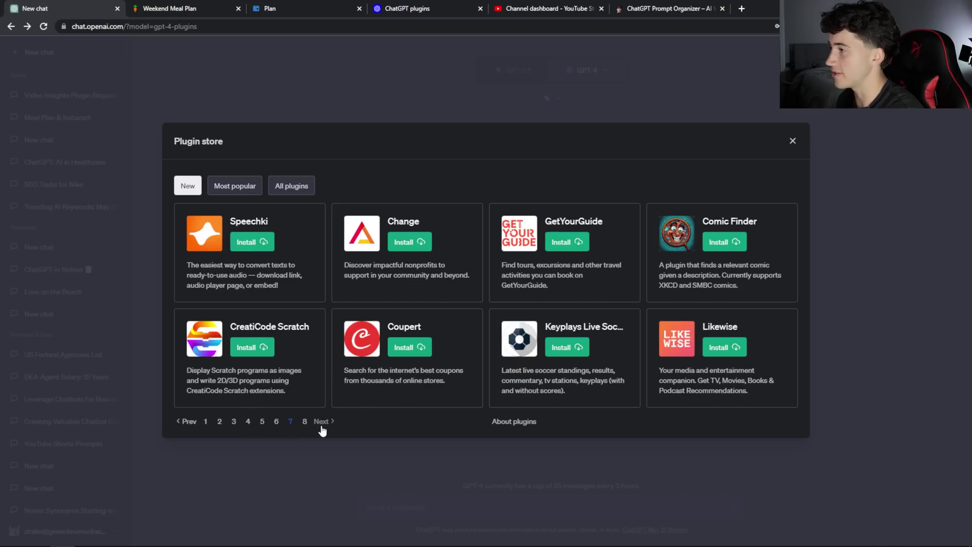
{"action": "left_click", "coordinate": [321, 426]}
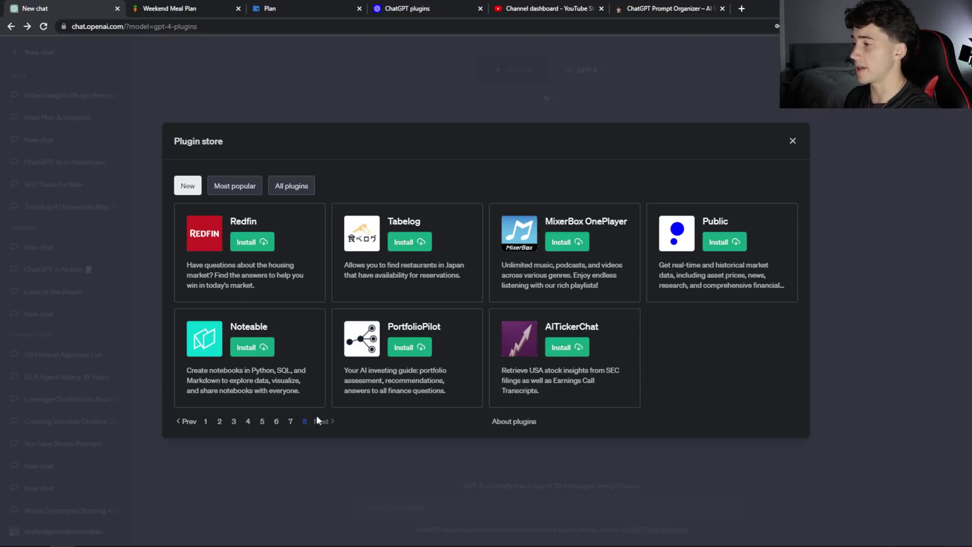
{"action": "left_click", "coordinate": [278, 423]}
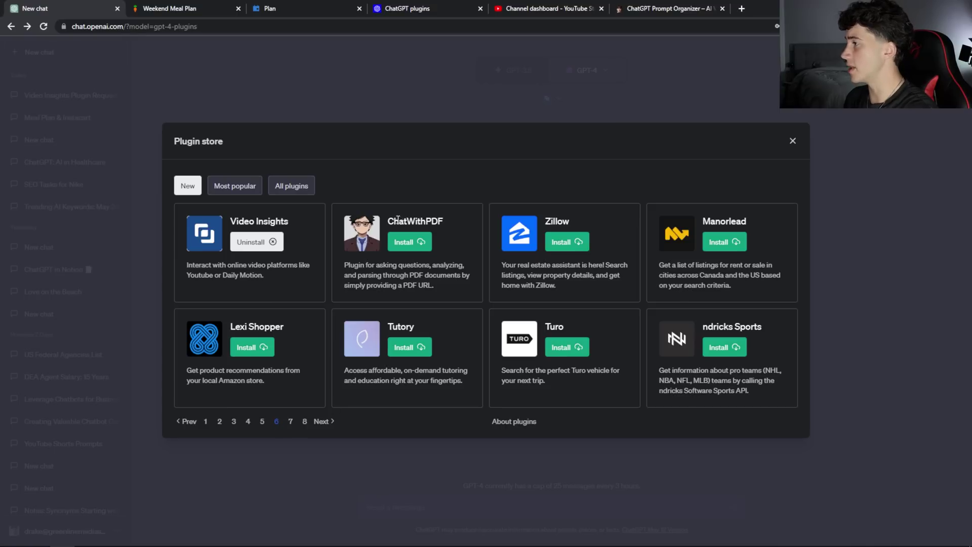